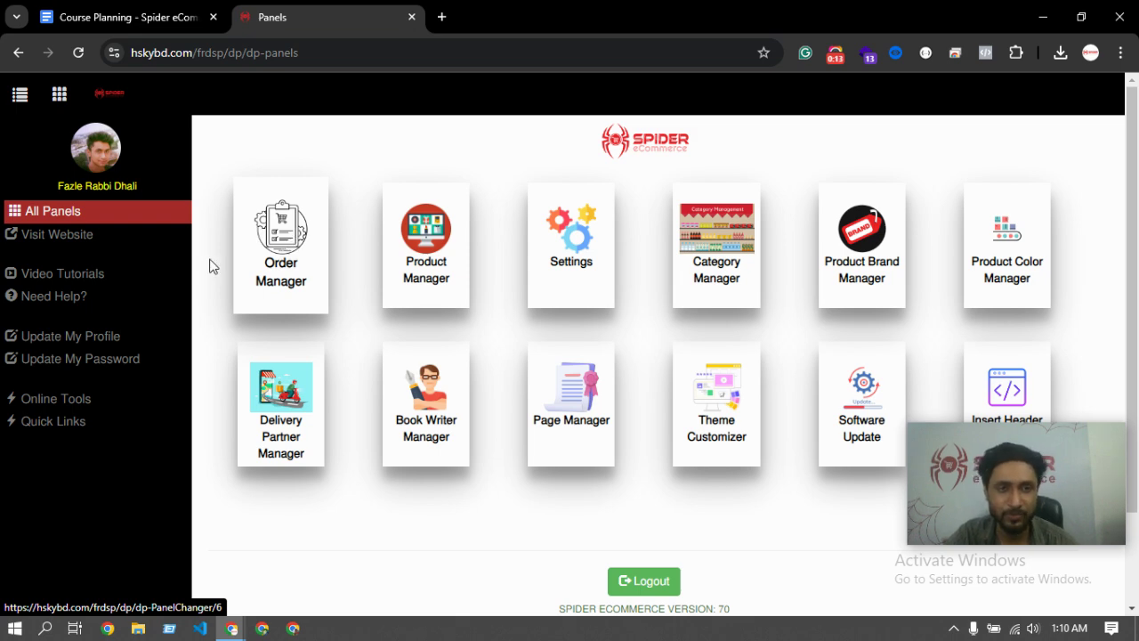
Enter the Order Manager and open the new Blazer 40 order for invoice editing.
left_click(267, 238)
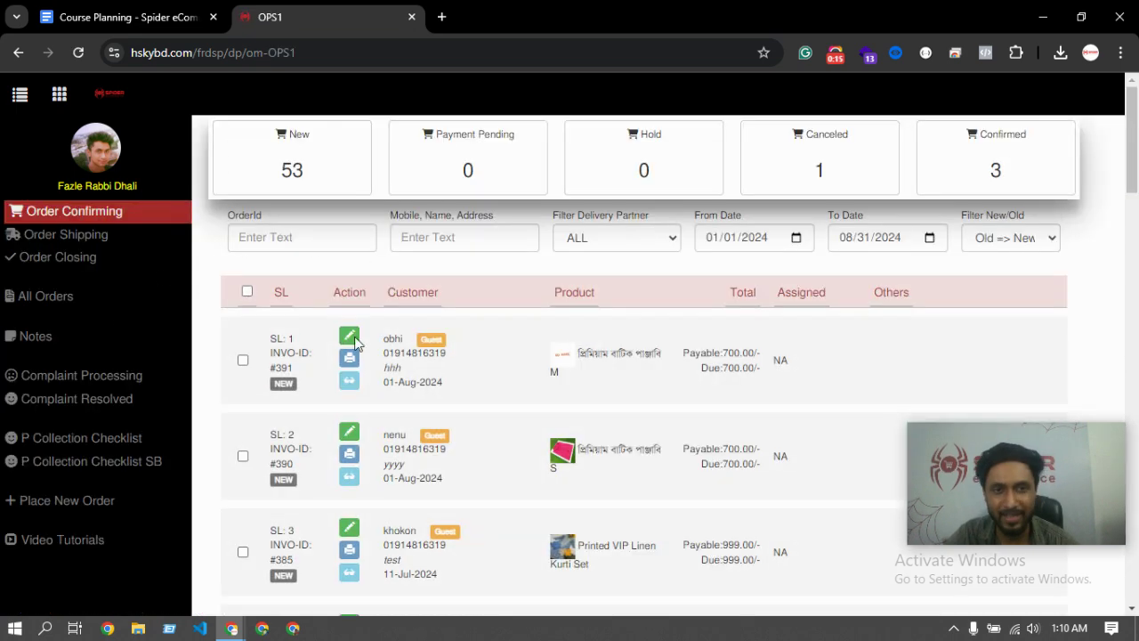
scroll(385, 462, "down", 6)
scroll(424, 490, "up", 6)
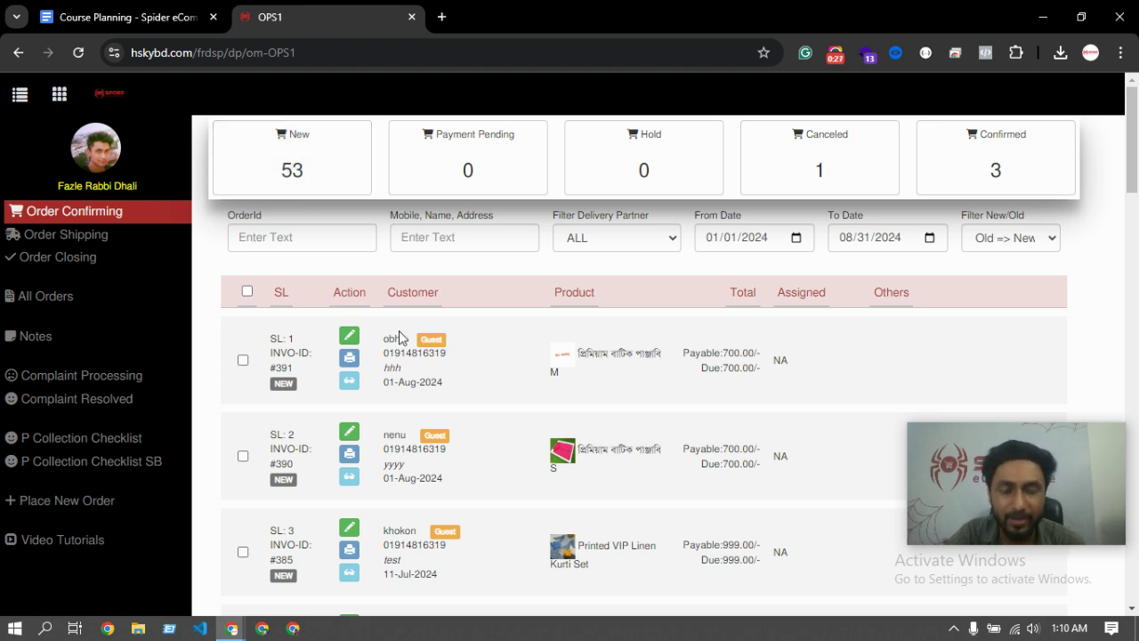
scroll(361, 404, "down", 4)
scroll(356, 396, "up", 4)
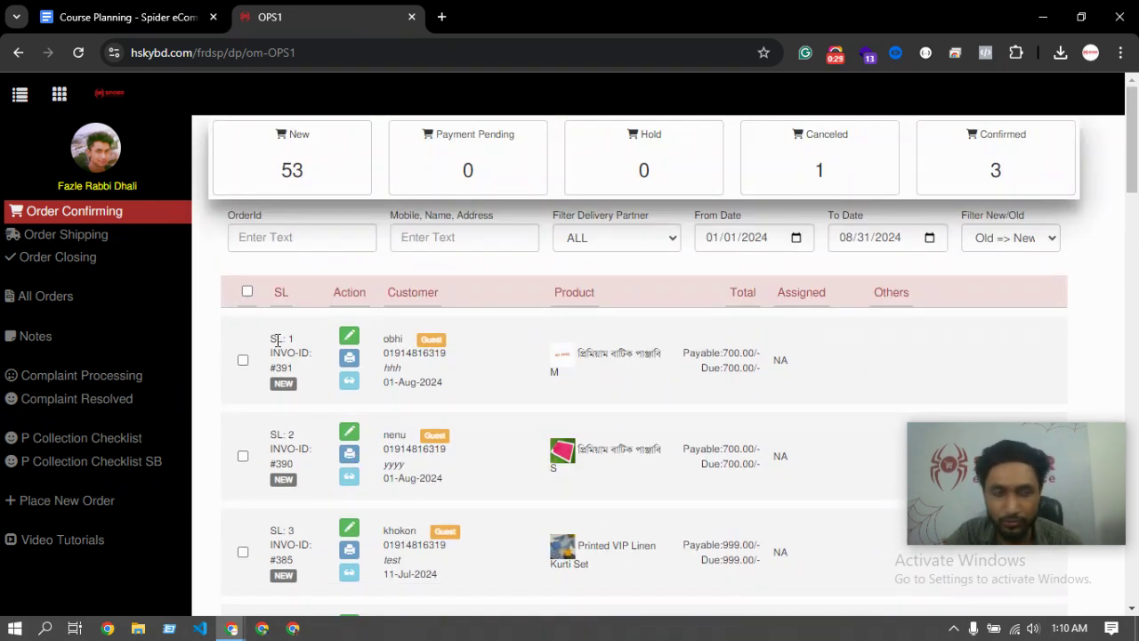
scroll(352, 383, "down", 1)
scroll(351, 383, "down", 2)
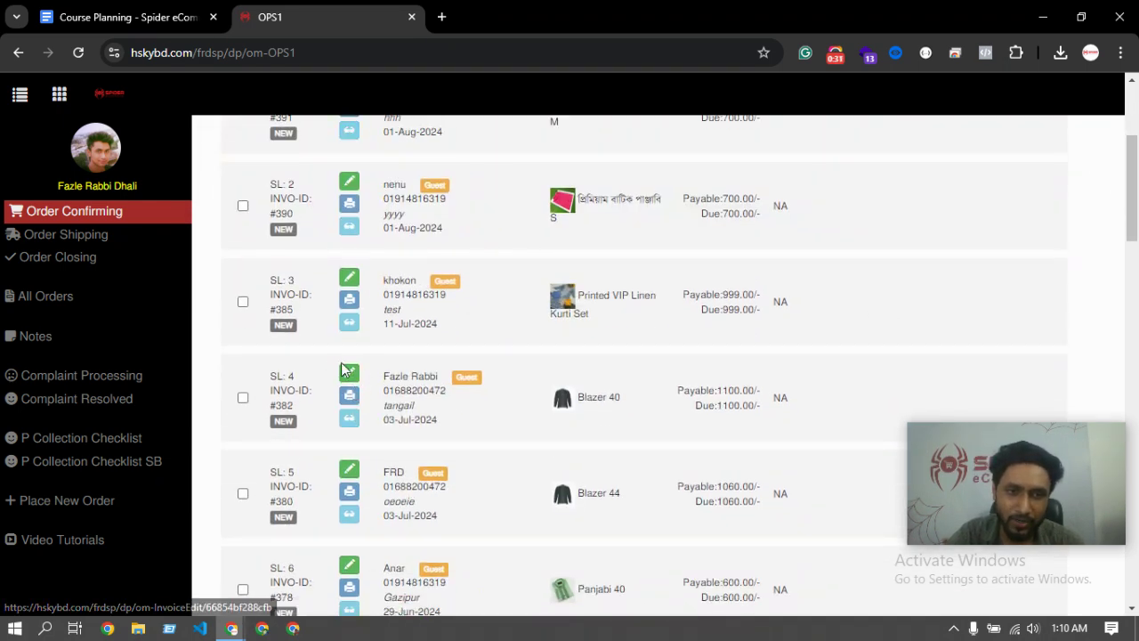
left_click(349, 373)
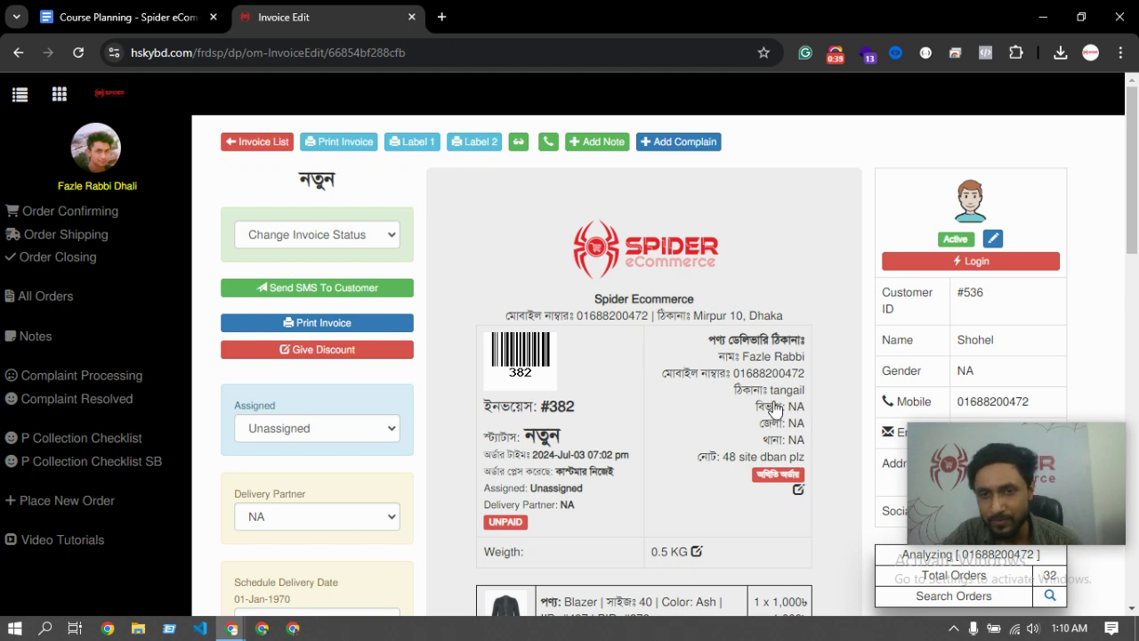
Review the Blazer 40 invoice's delivery address, note, product details, delivery charge and payable amounts.
left_click_drag(729, 378, 808, 381)
left_click(820, 382)
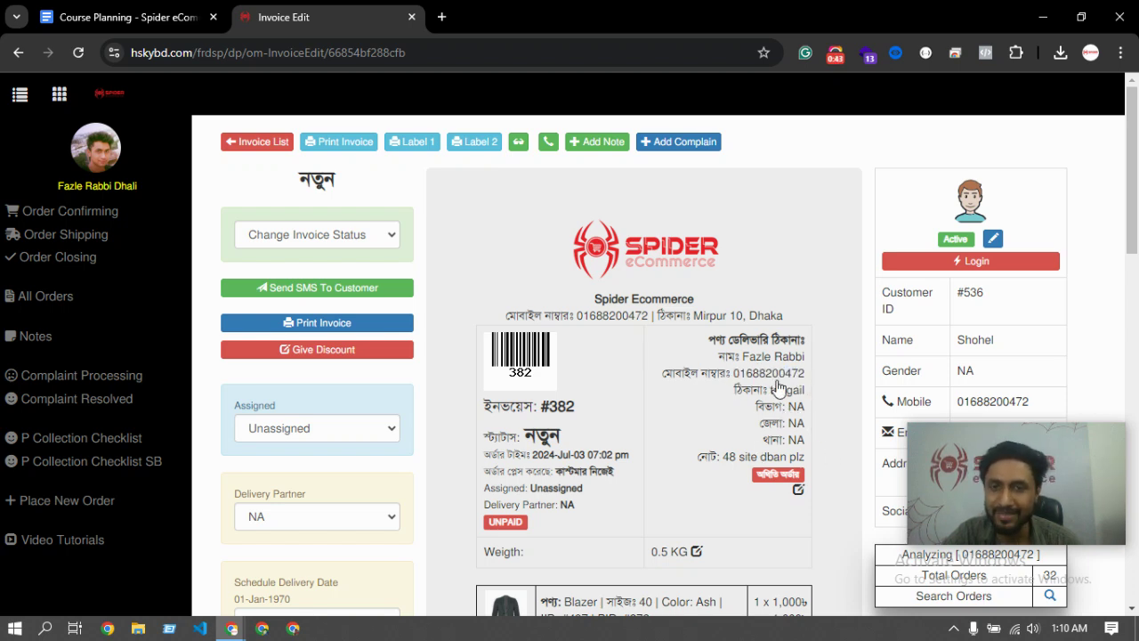
scroll(771, 383, "down", 1)
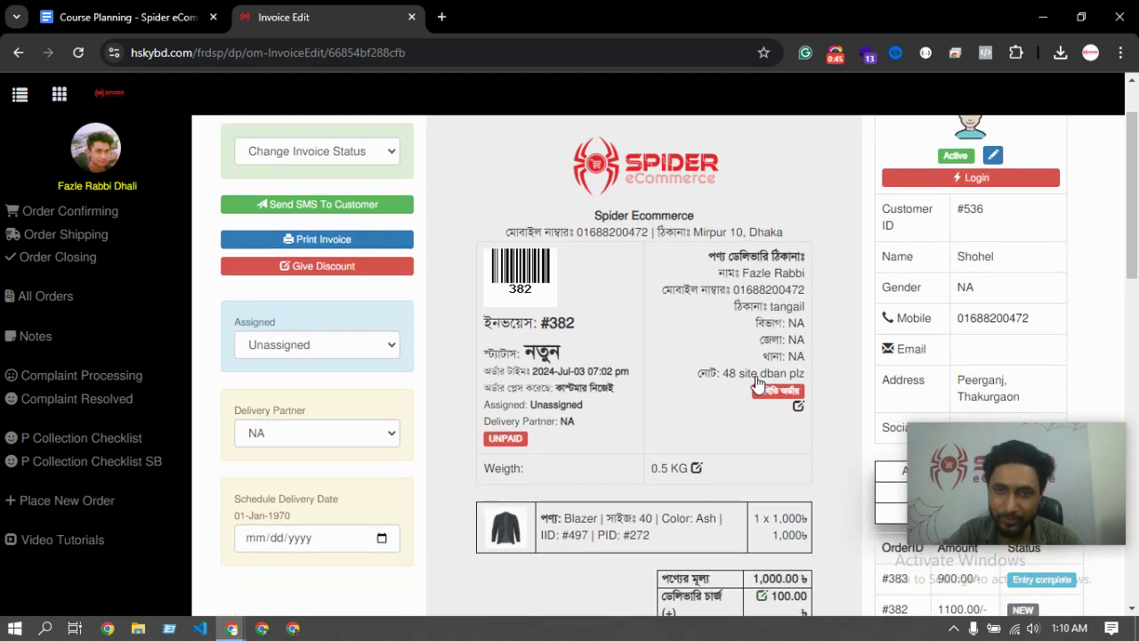
scroll(703, 378, "down", 2)
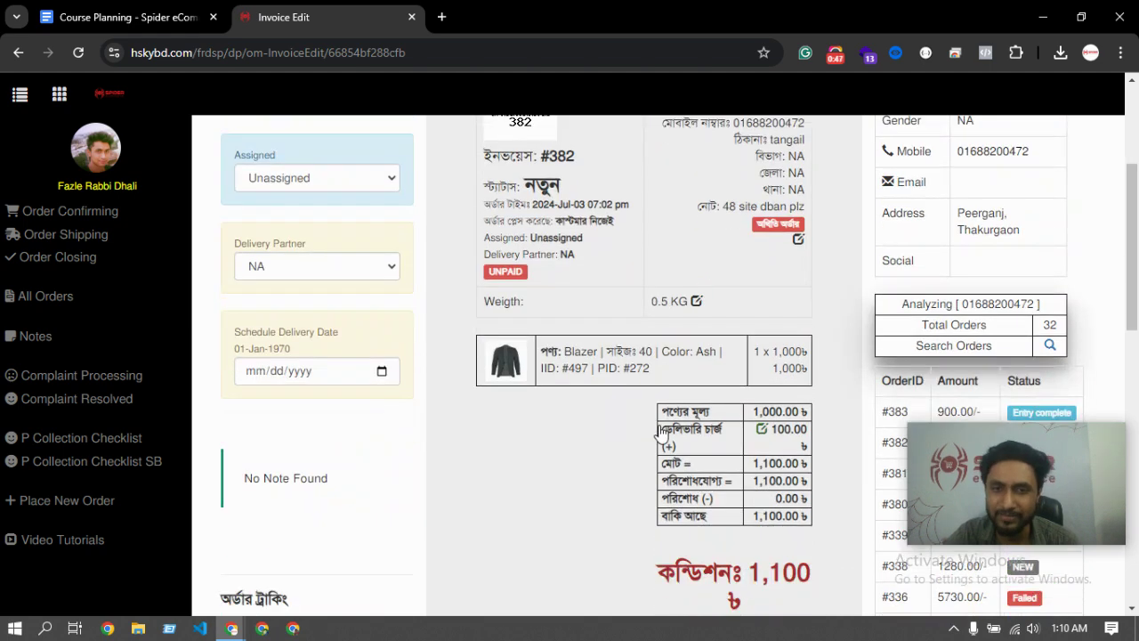
left_click_drag(543, 353, 578, 369)
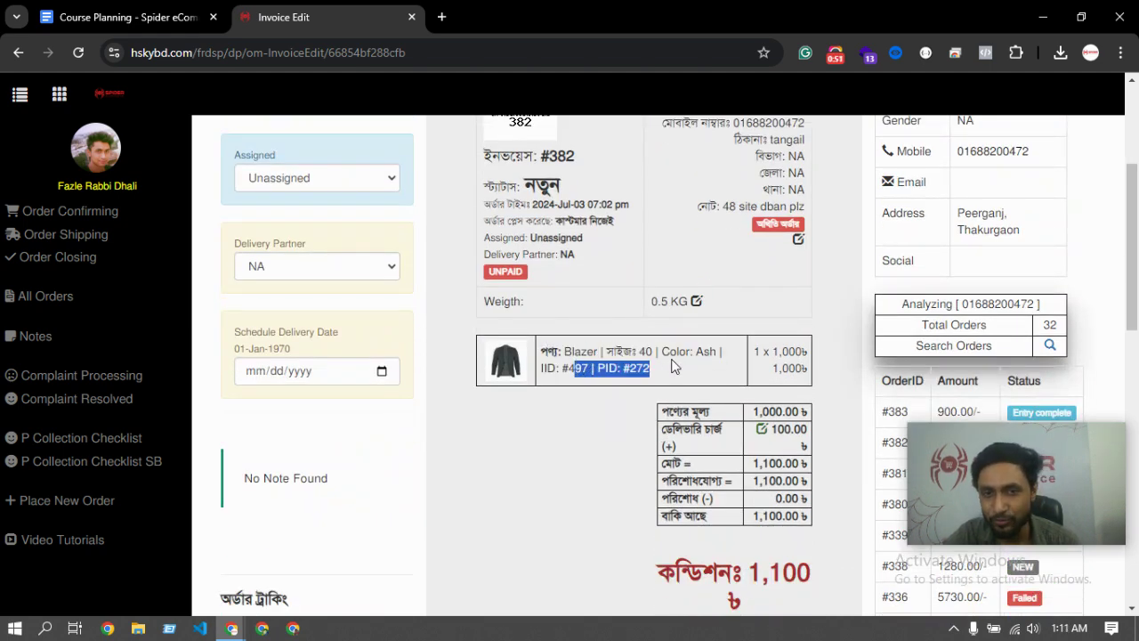
scroll(694, 414, "down", 1)
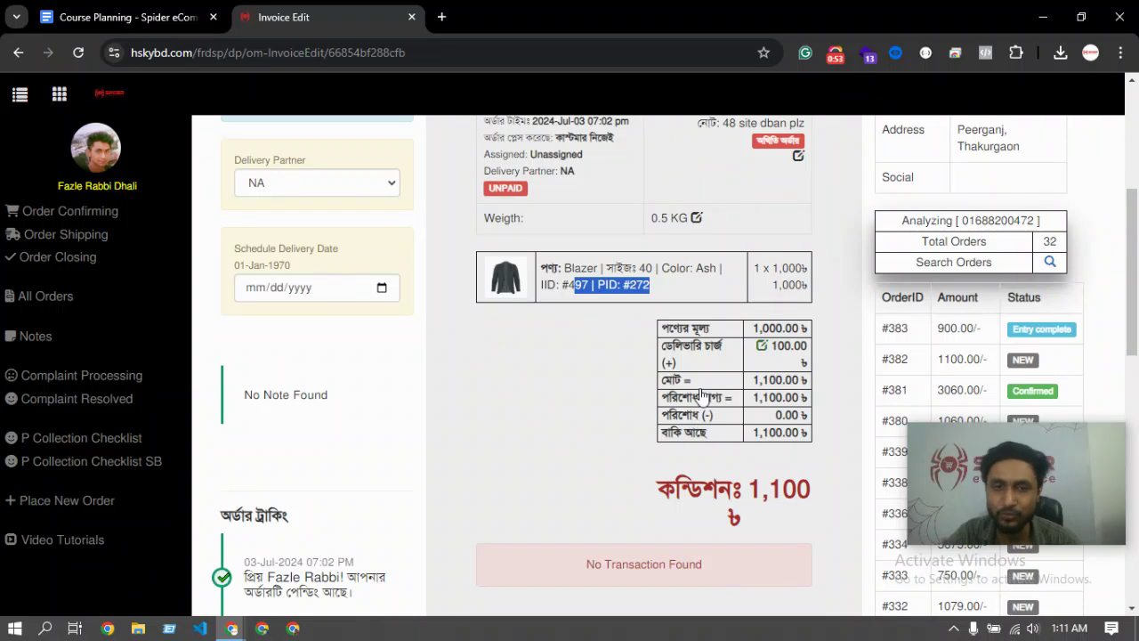
scroll(703, 395, "up", 4)
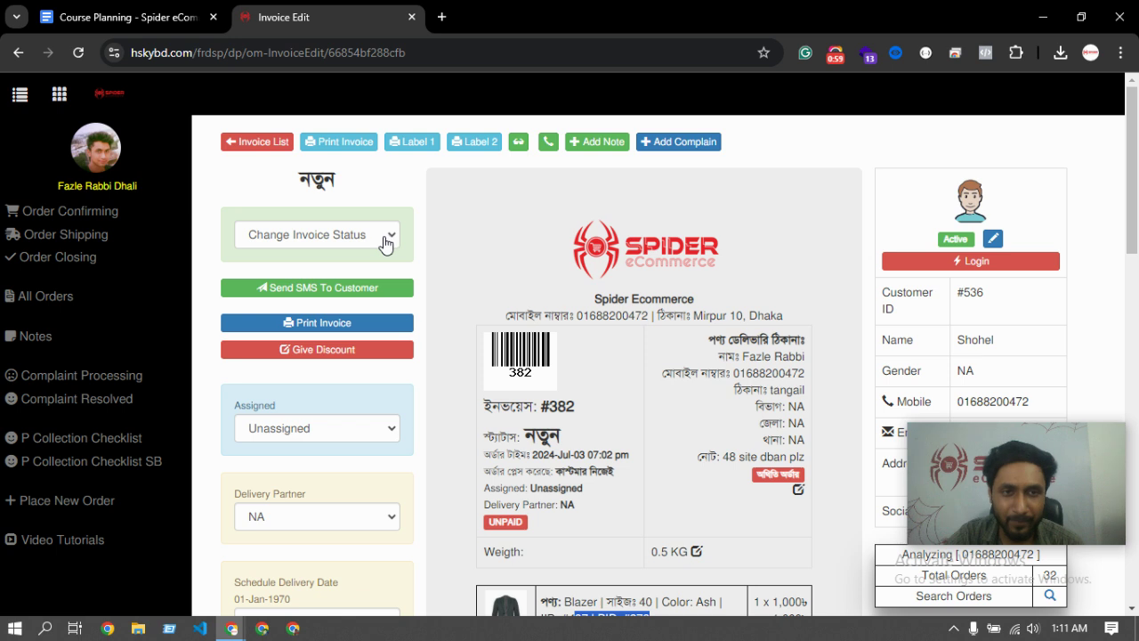
Change the Blazer 40 invoice's status to Confirmed with Steadfast as the delivery partner.
left_click(325, 240)
left_click(320, 258)
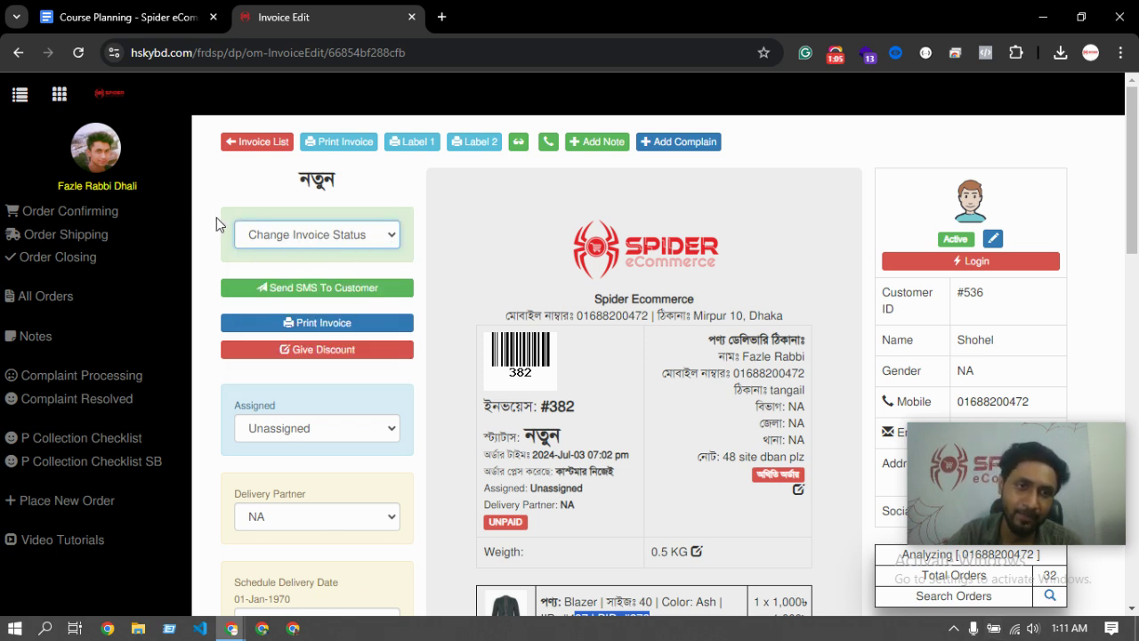
left_click(302, 248)
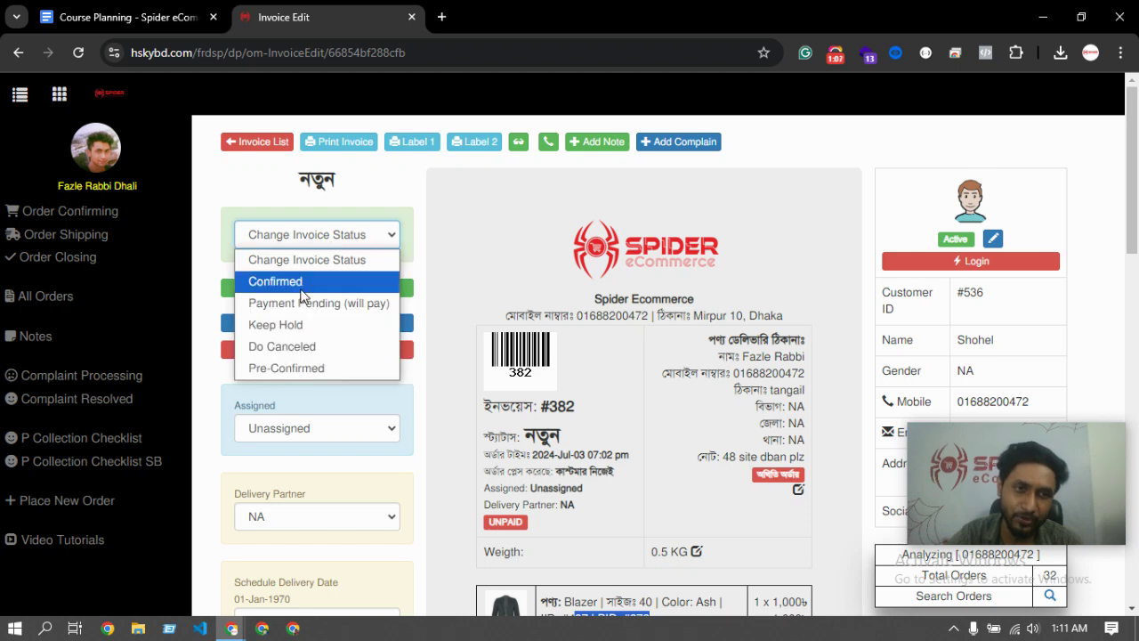
left_click(294, 290)
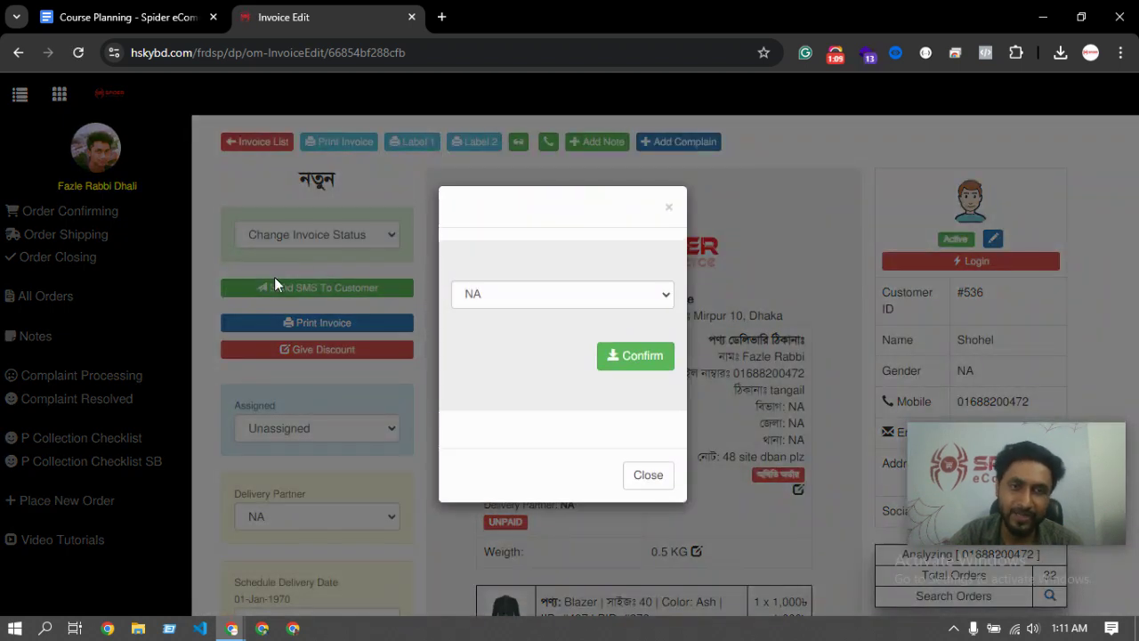
left_click(510, 301)
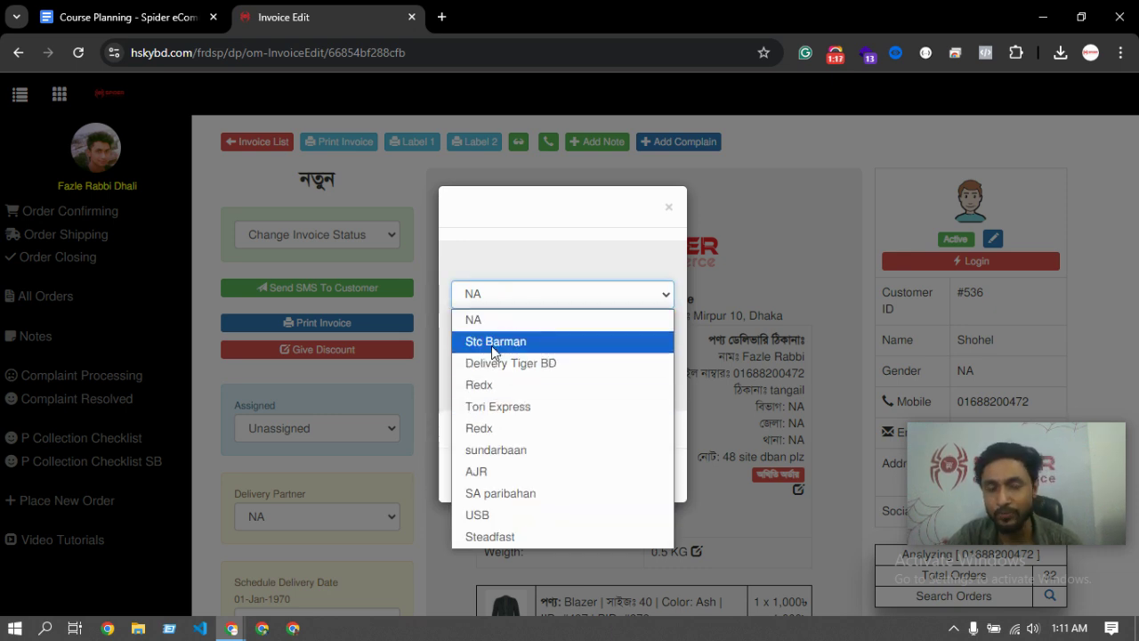
left_click(511, 537)
left_click(633, 355)
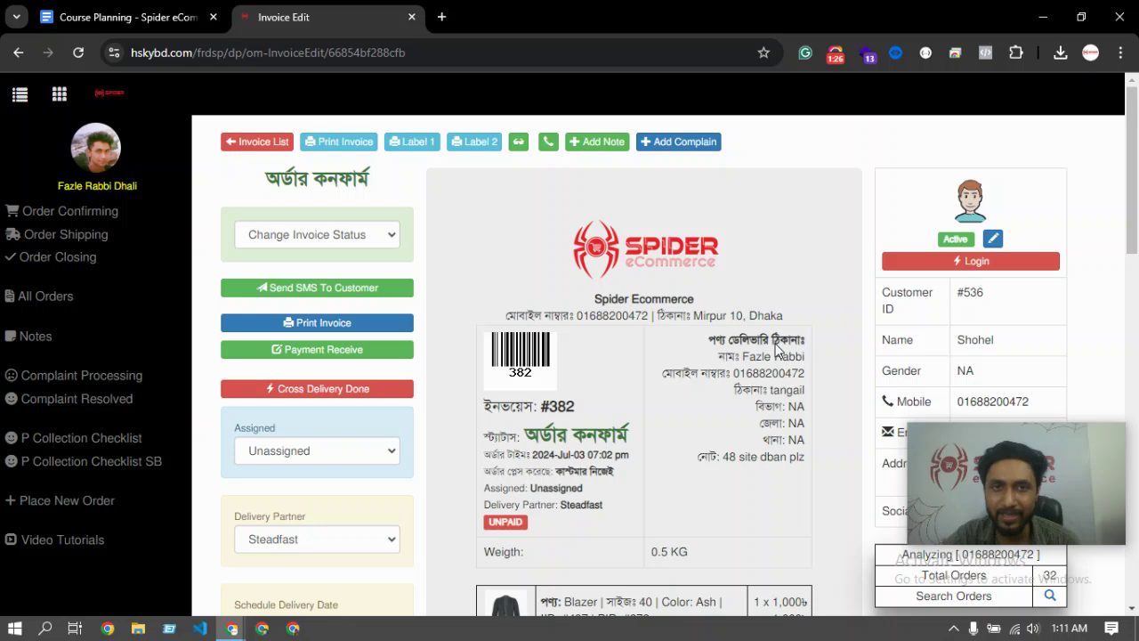
Return to the Order Confirming list and open the new Blazer 44 order for editing.
left_click(65, 211)
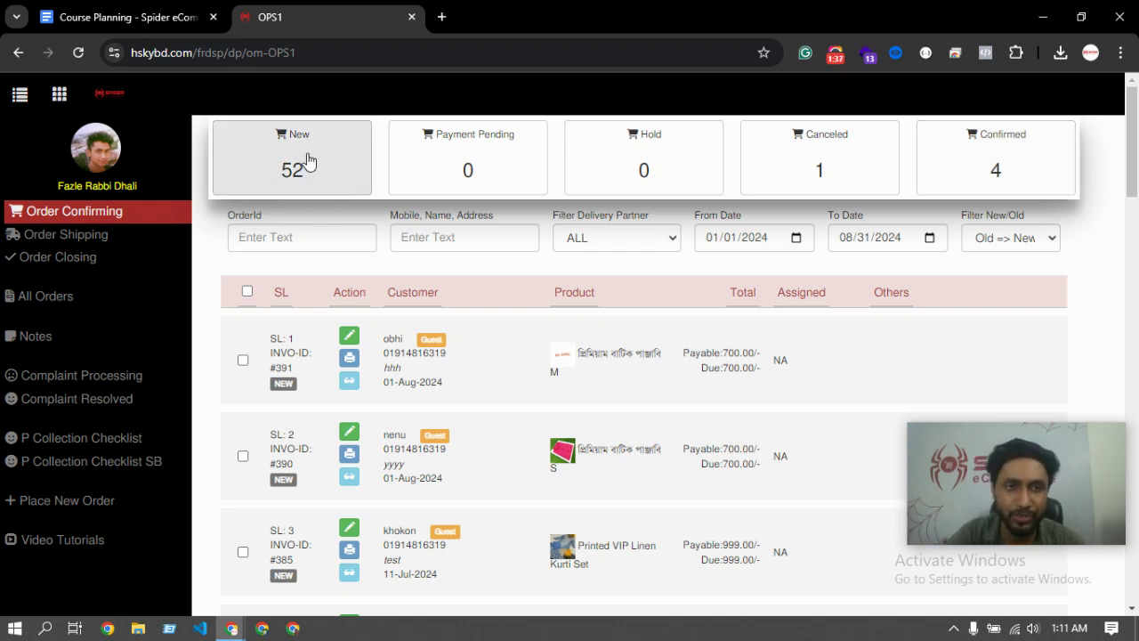
scroll(353, 190, "down", 1)
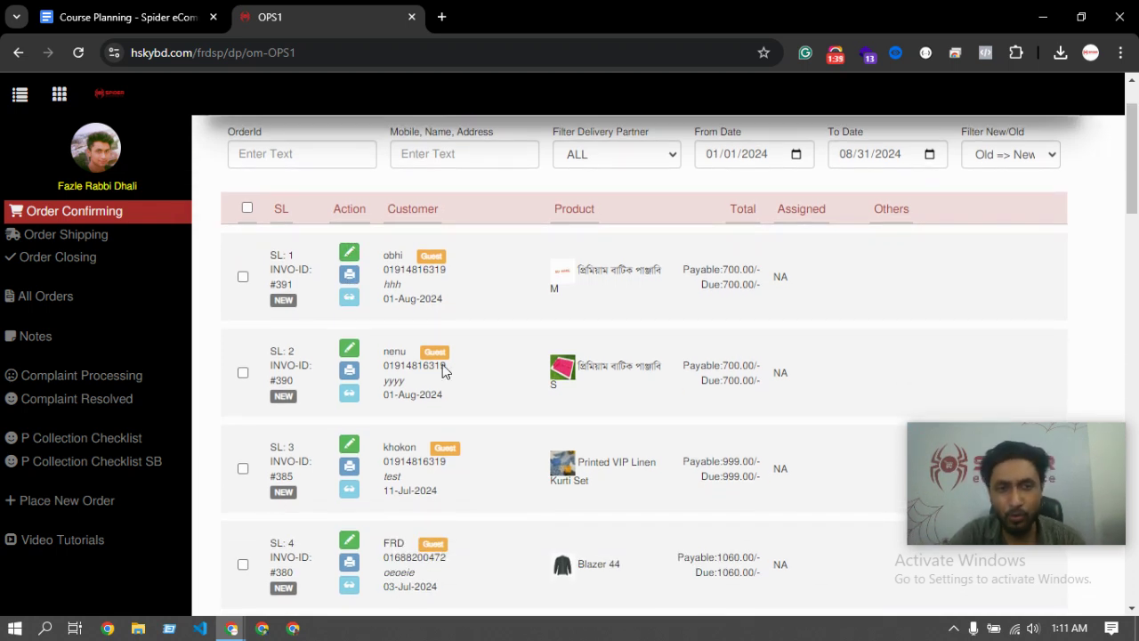
scroll(335, 372, "down", 3)
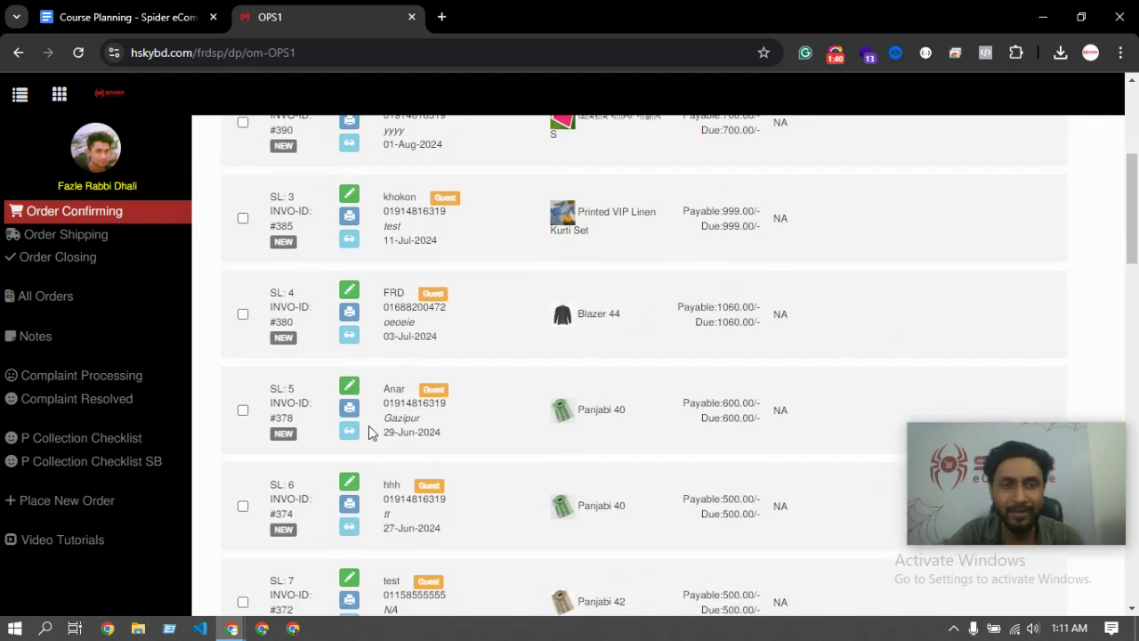
left_click(349, 289)
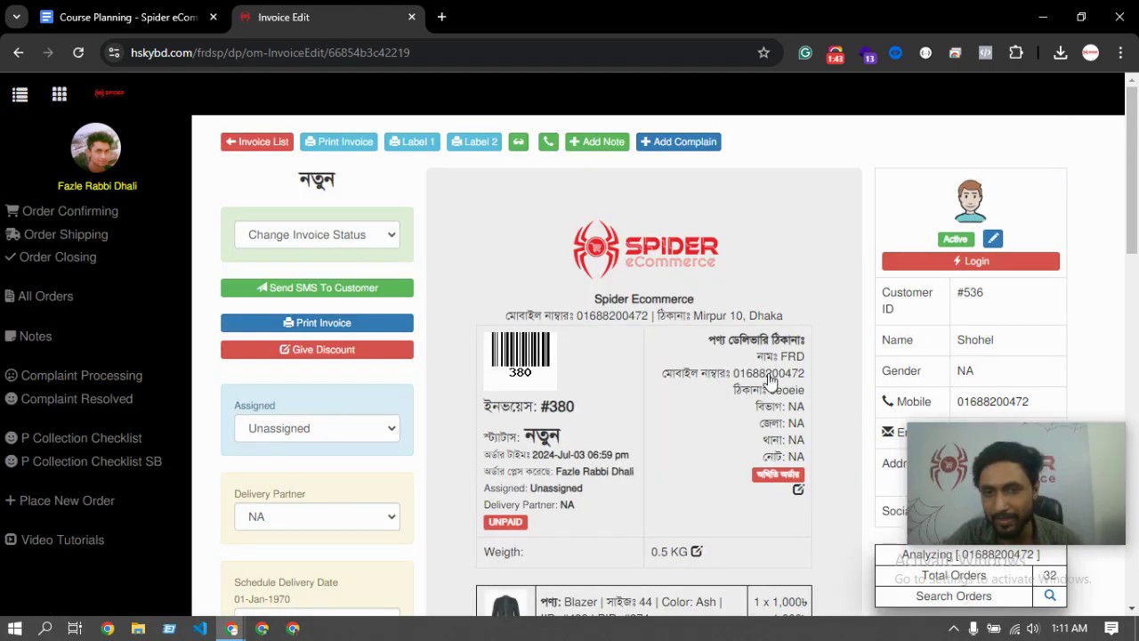
Set the Blazer 44 invoice to Confirmed and assign Steadfast as its delivery partner.
left_click_drag(816, 375, 837, 397)
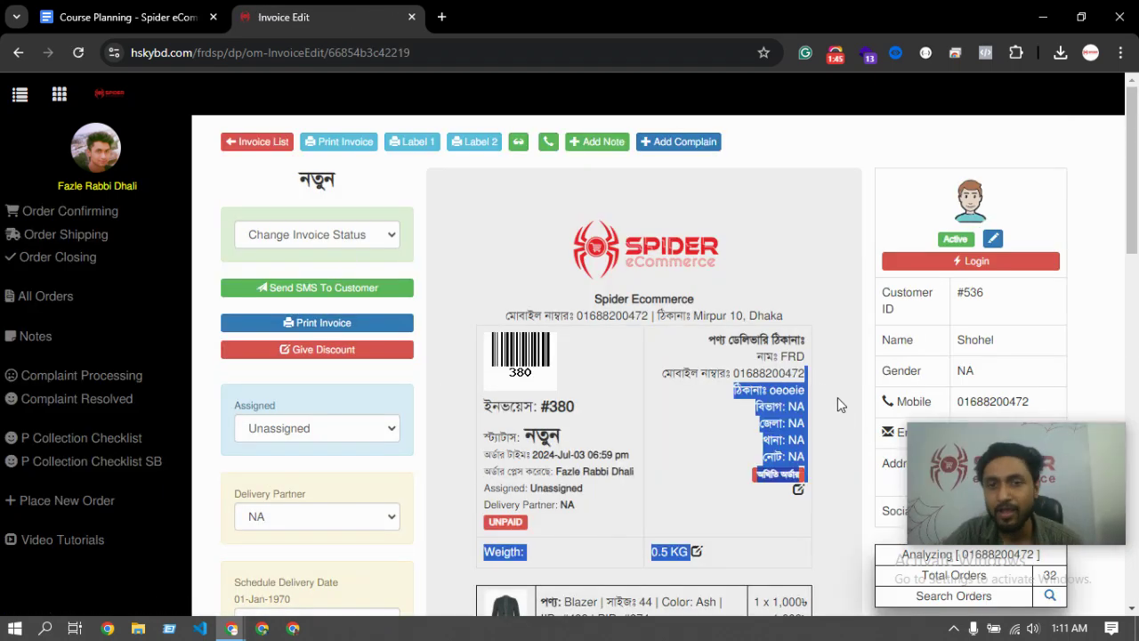
left_click(340, 234)
left_click(275, 281)
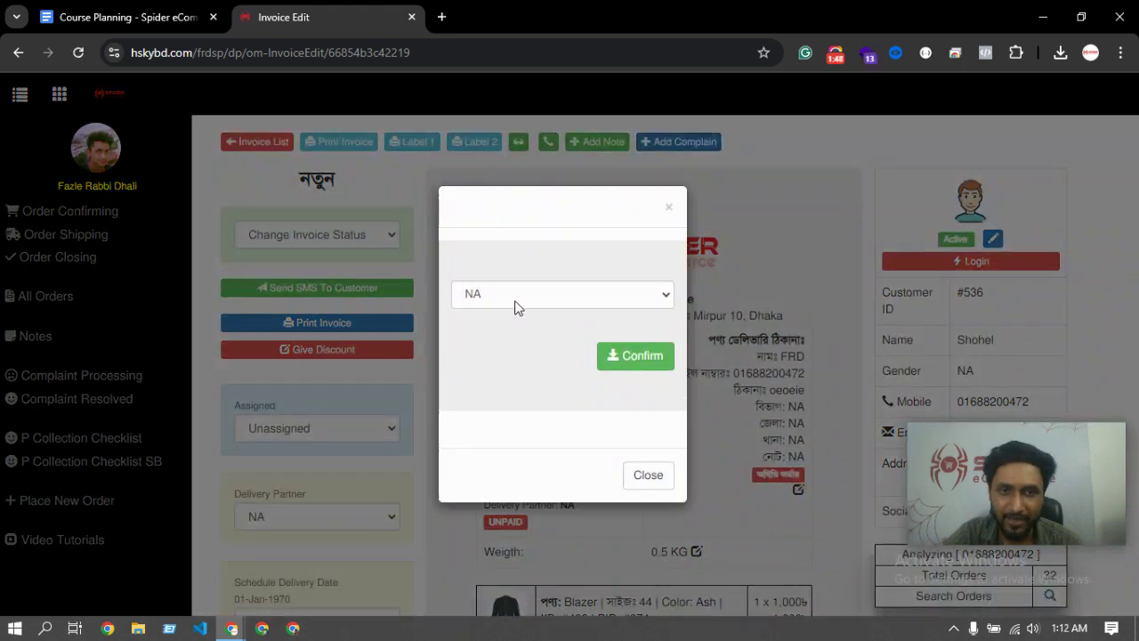
left_click(516, 297)
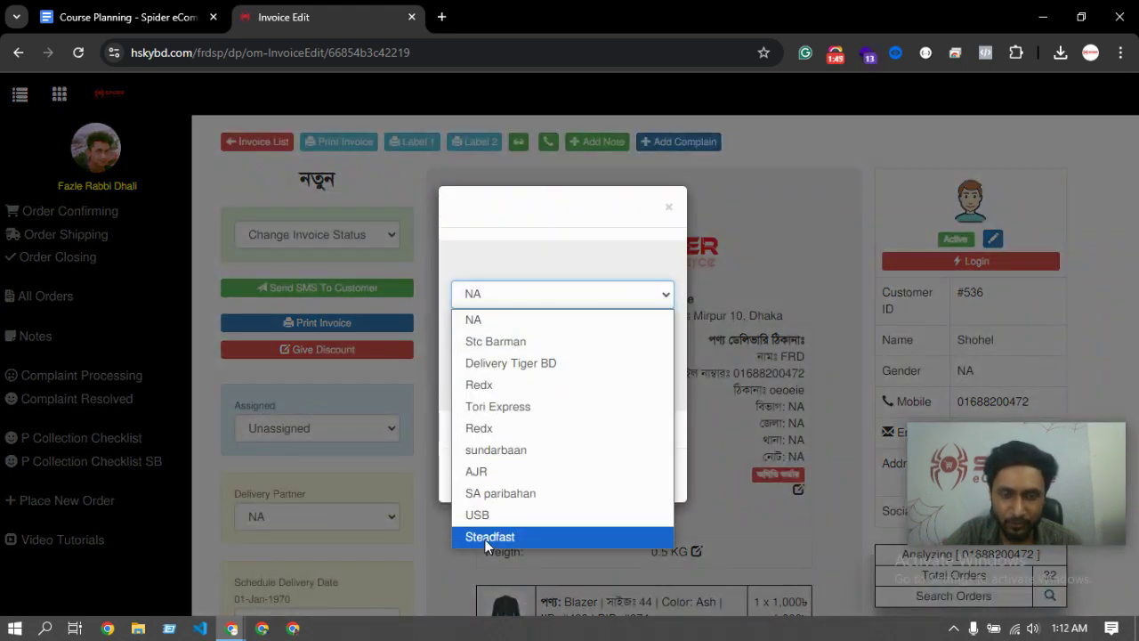
left_click(485, 538)
left_click(623, 360)
left_click(712, 420)
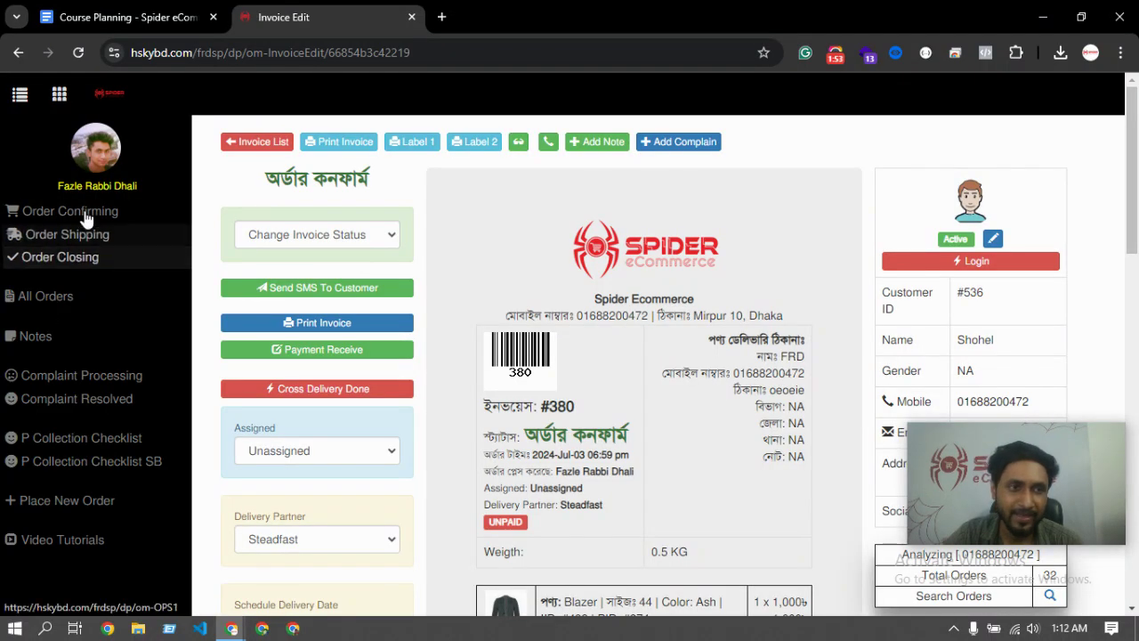
Go back to the Order Confirming list and open the Panjabi 40 order dated 29-Jun-2024 for editing.
left_click(69, 211)
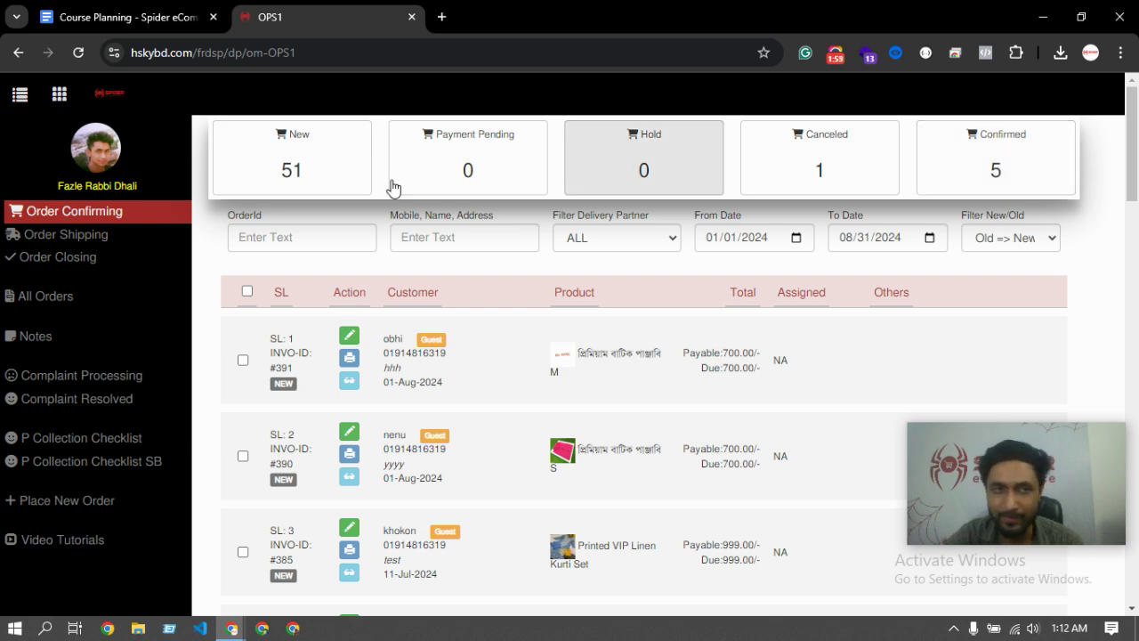
scroll(370, 374, "down", 4)
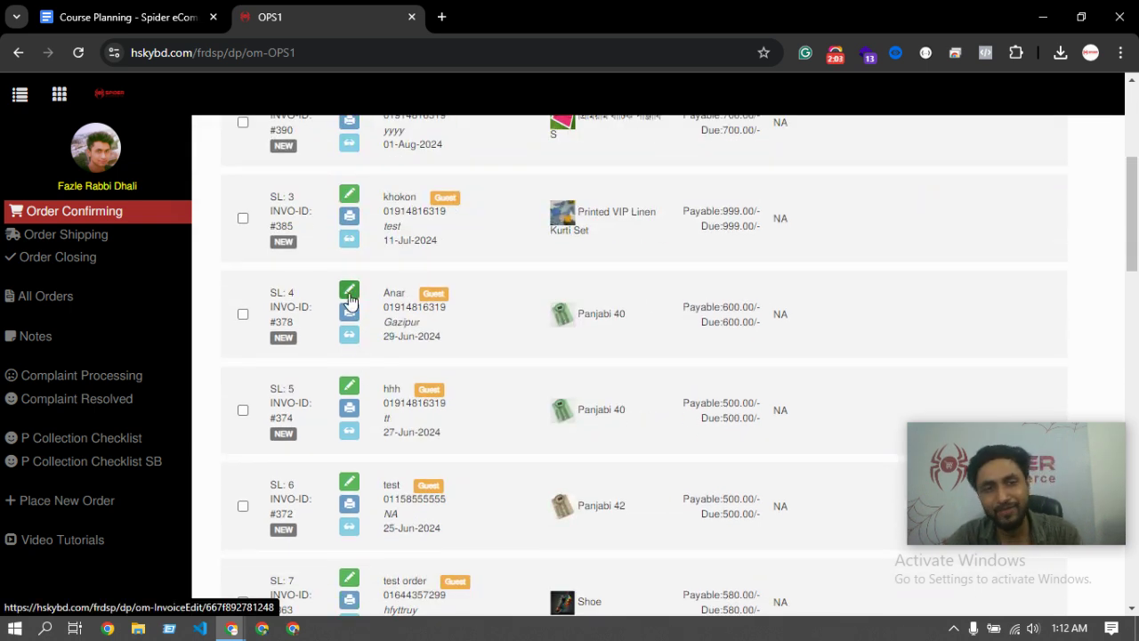
scroll(349, 298, "up", 4)
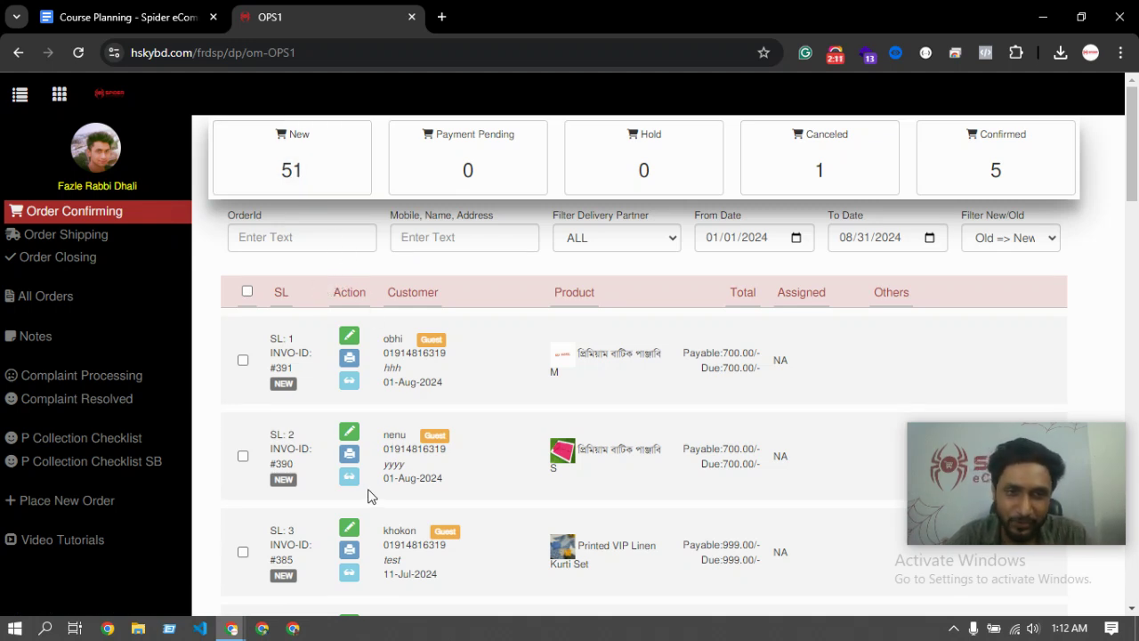
scroll(374, 495, "down", 3)
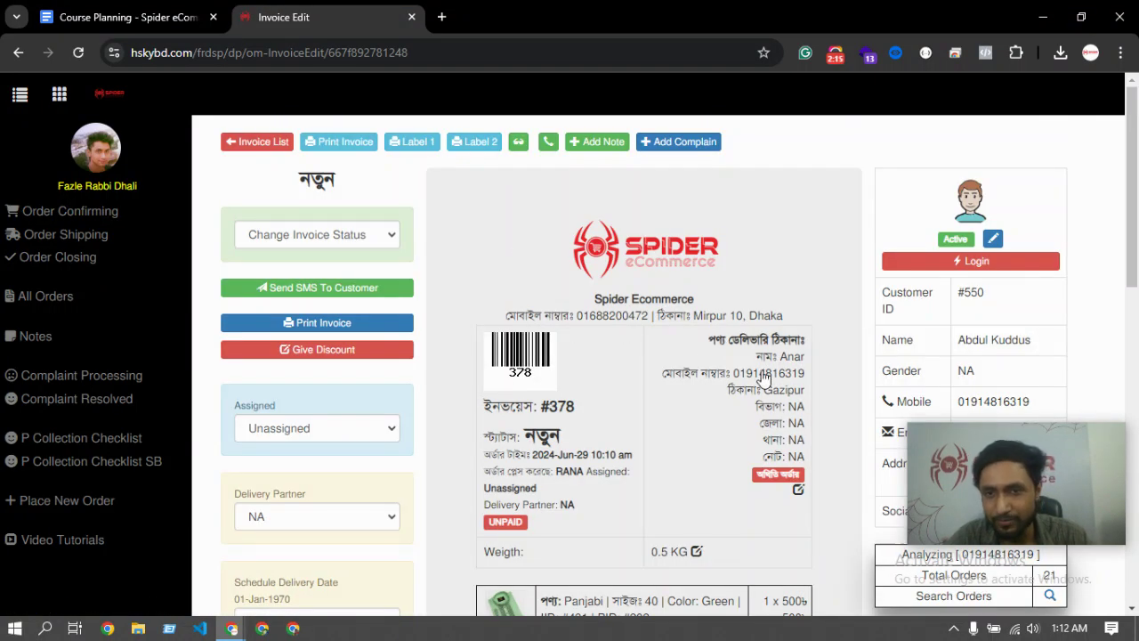
Confirm the 29-Jun-2024 Panjabi 40 order with Steadfast as the delivery partner.
left_click(327, 248)
left_click(313, 281)
left_click(573, 298)
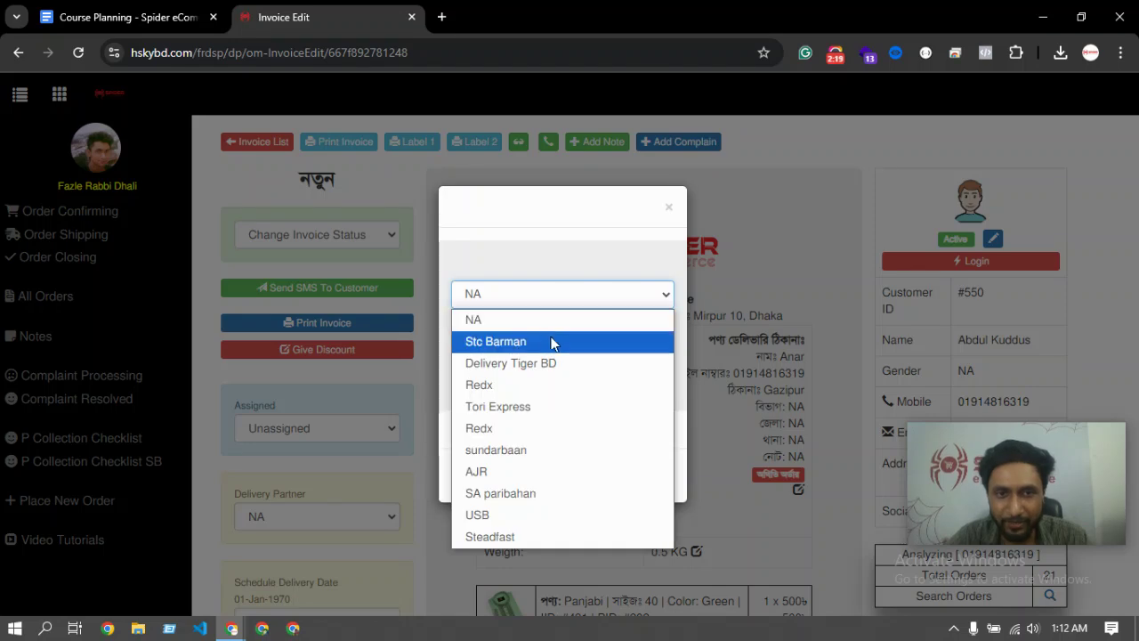
left_click(520, 453)
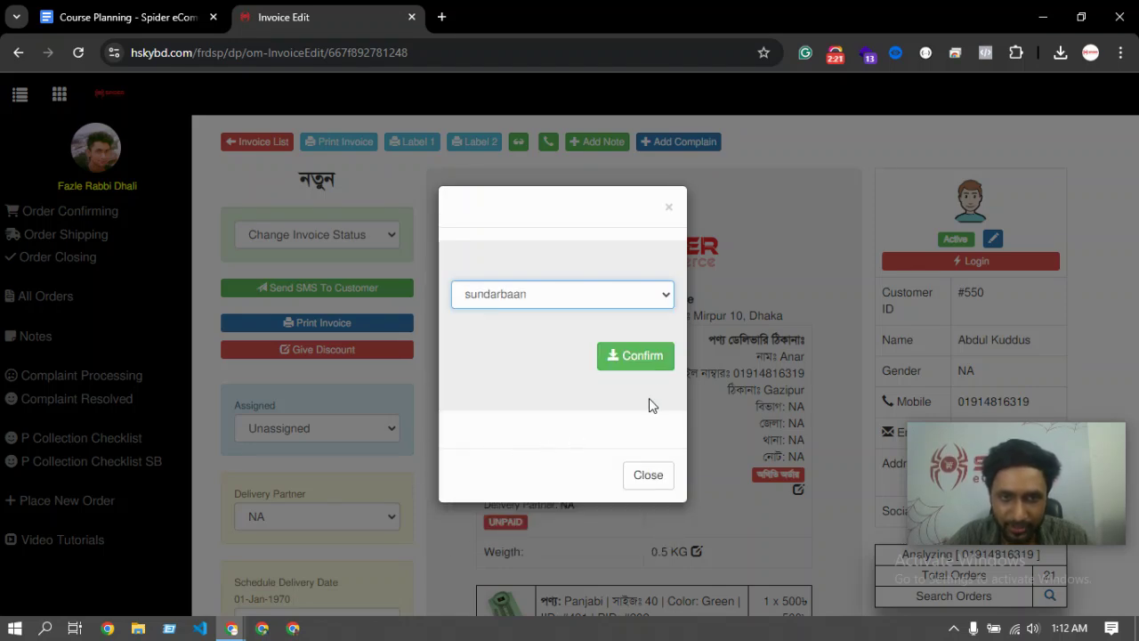
left_click(549, 294)
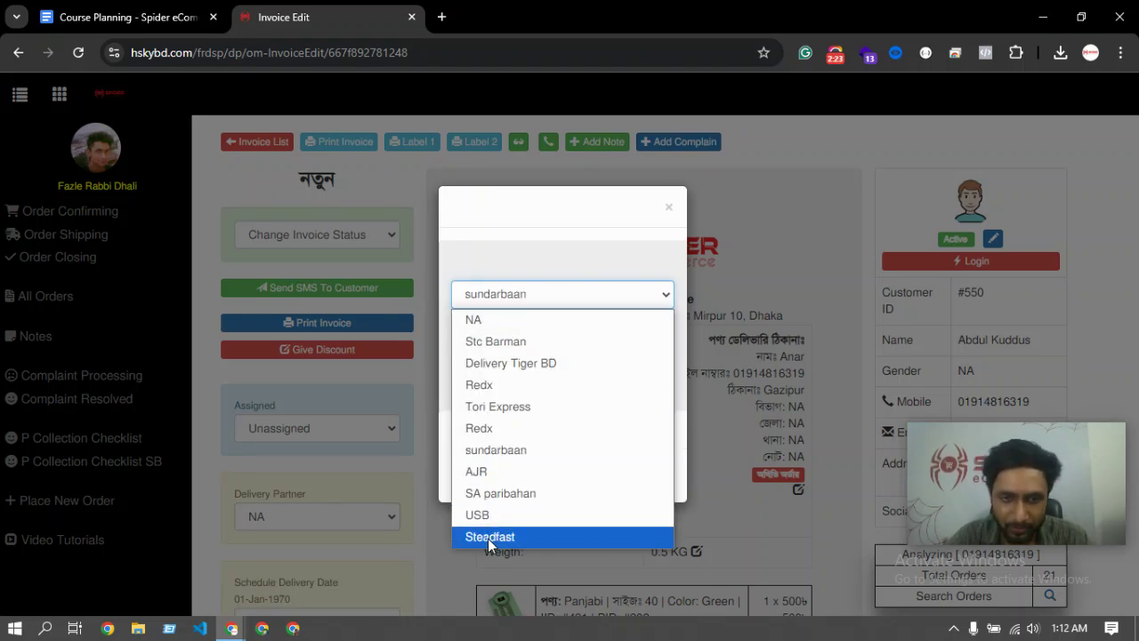
left_click(488, 538)
left_click(639, 361)
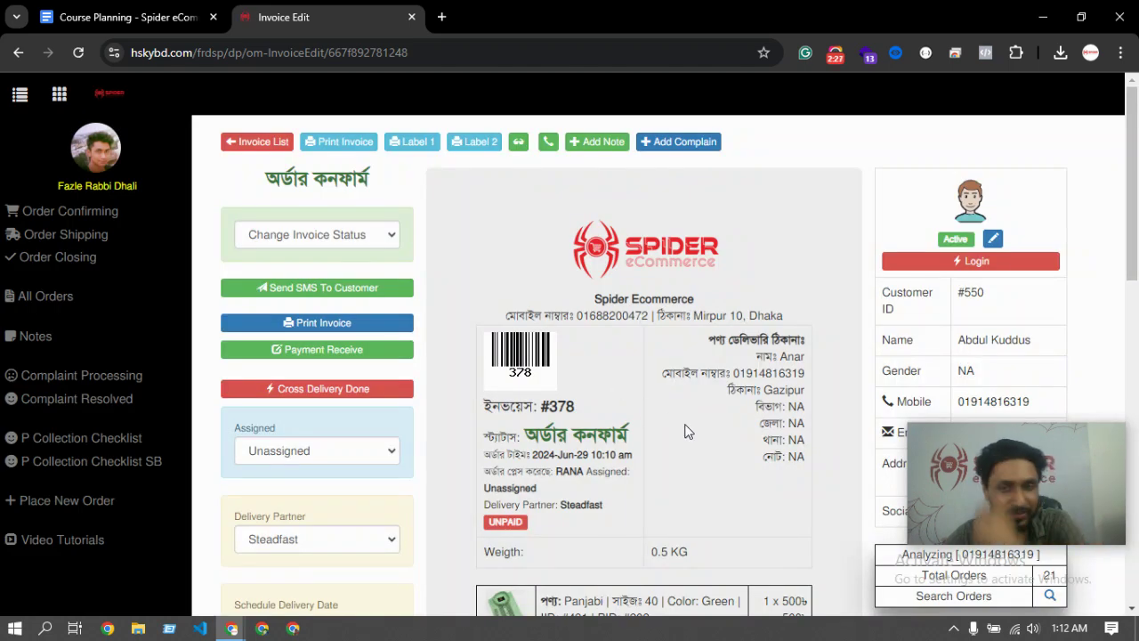
Return to the Order Confirming list and look over the status counts and remaining new orders.
left_click(20, 211)
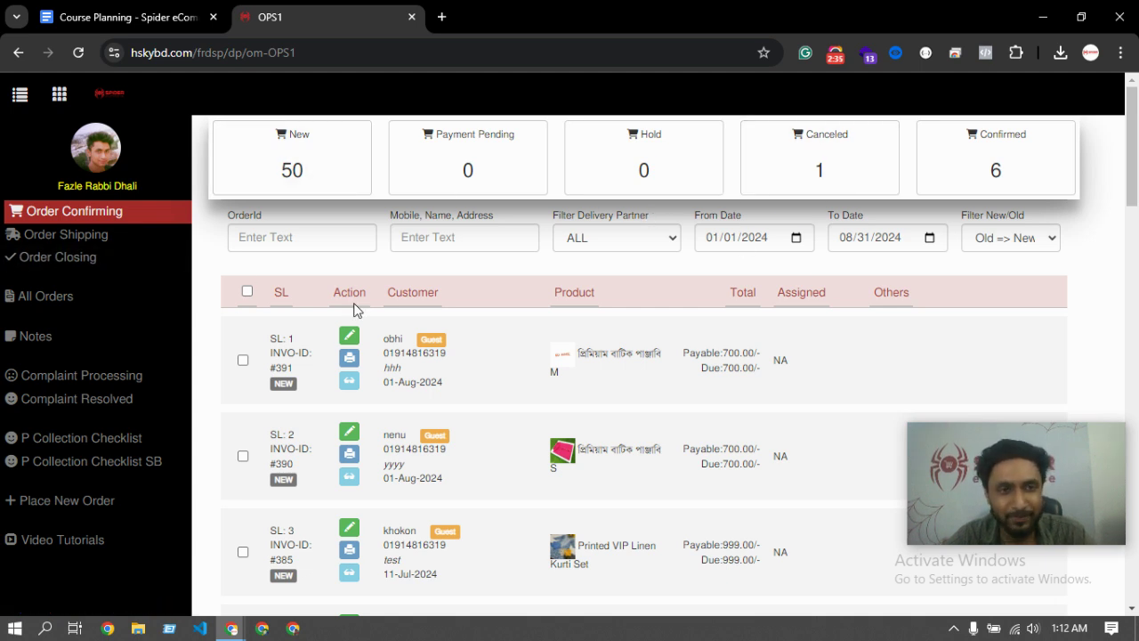
scroll(358, 356, "down", 3)
scroll(348, 414, "up", 3)
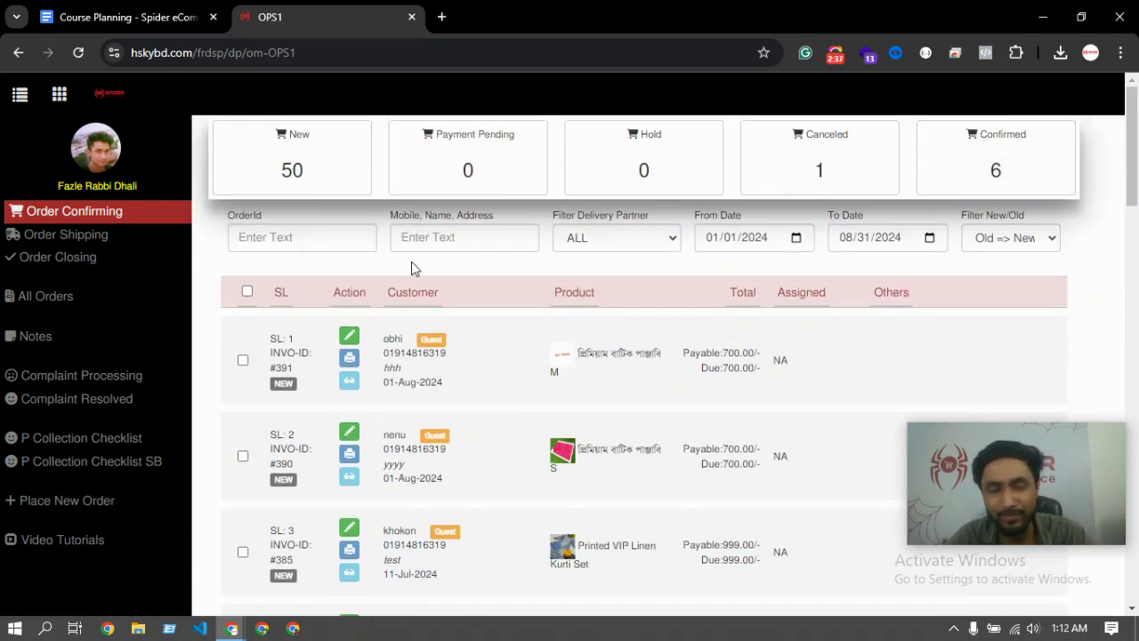
scroll(401, 425, "down", 1)
scroll(374, 418, "up", 1)
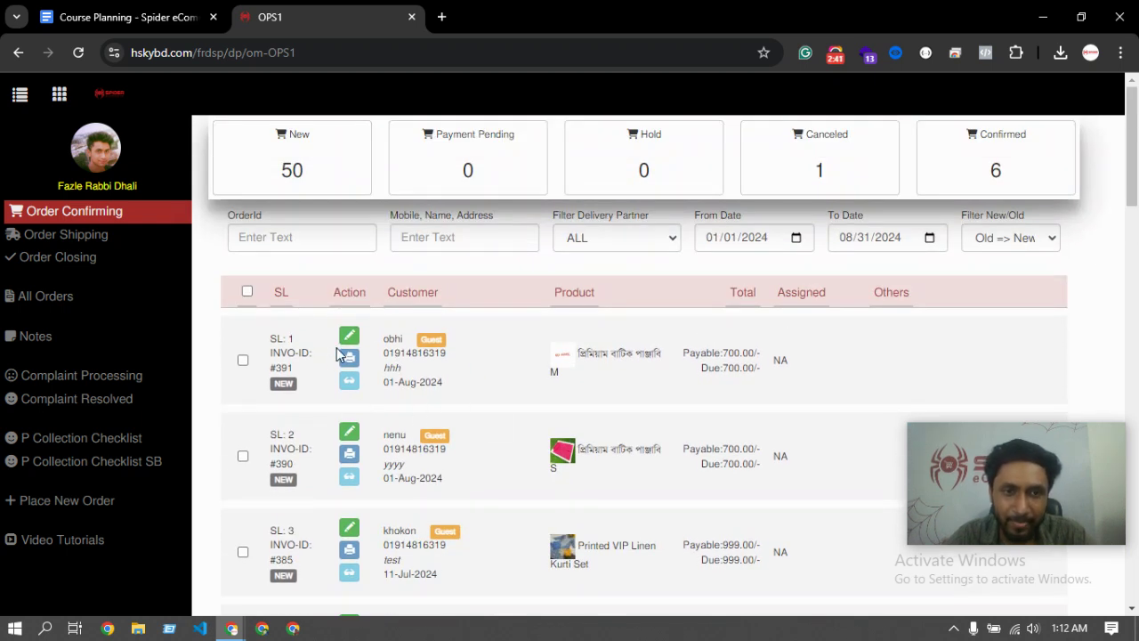
Show the Confirmed orders in Order Confirming and go on to the Order Shipping list.
left_click(1003, 157)
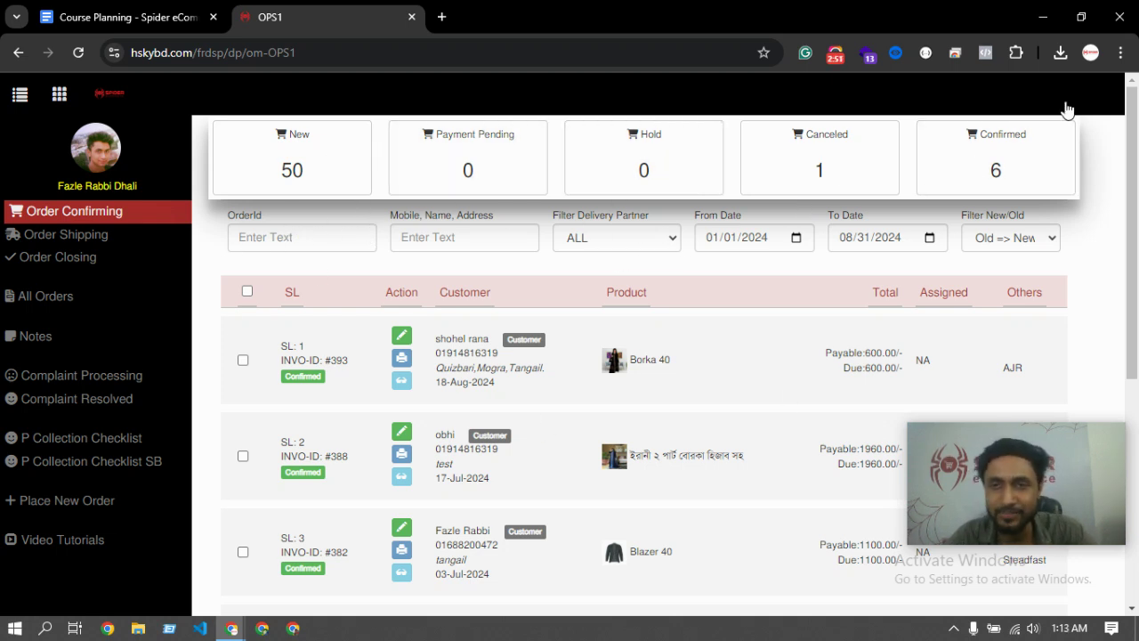
left_click(86, 238)
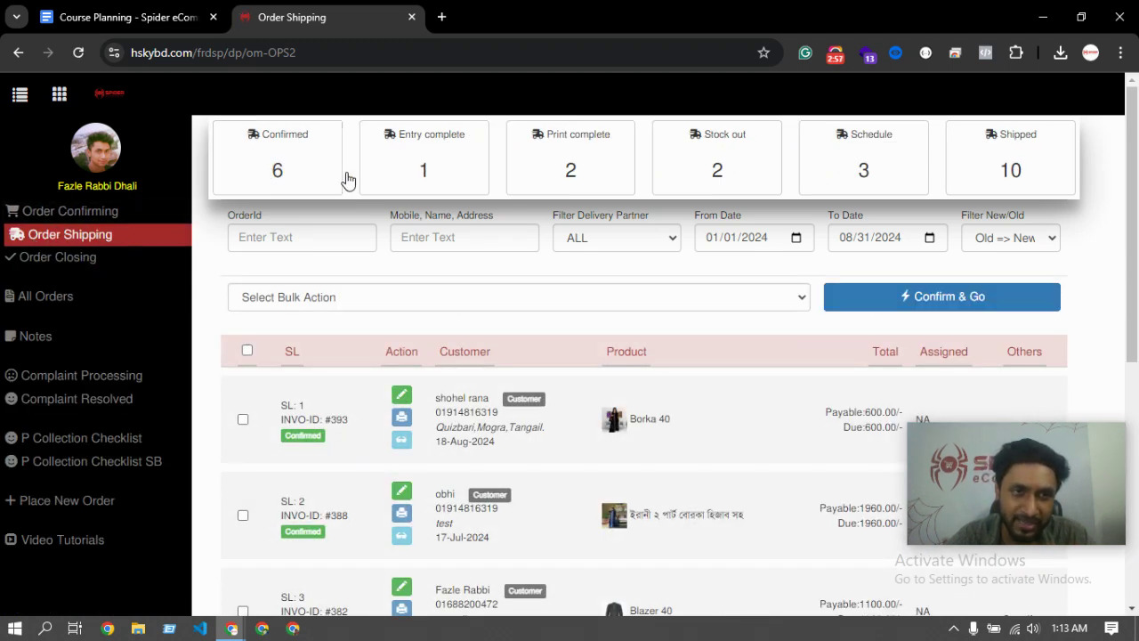
left_click(99, 244)
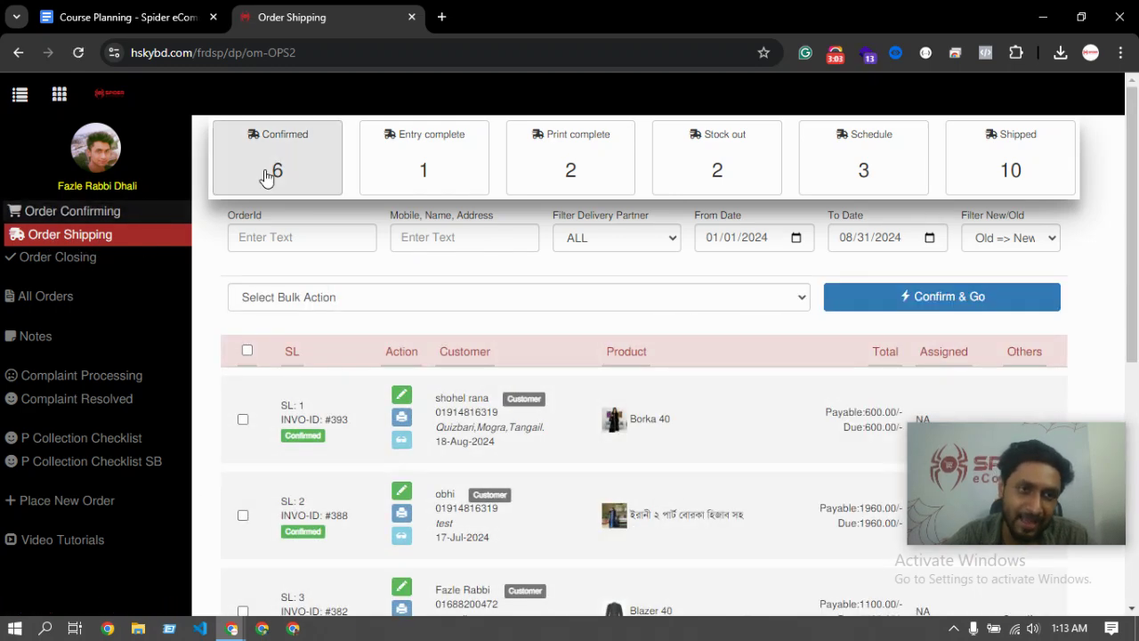
Look through the confirmed orders in the Order Shipping list, checking their products, totals and delivery partners.
scroll(327, 306, "down", 3)
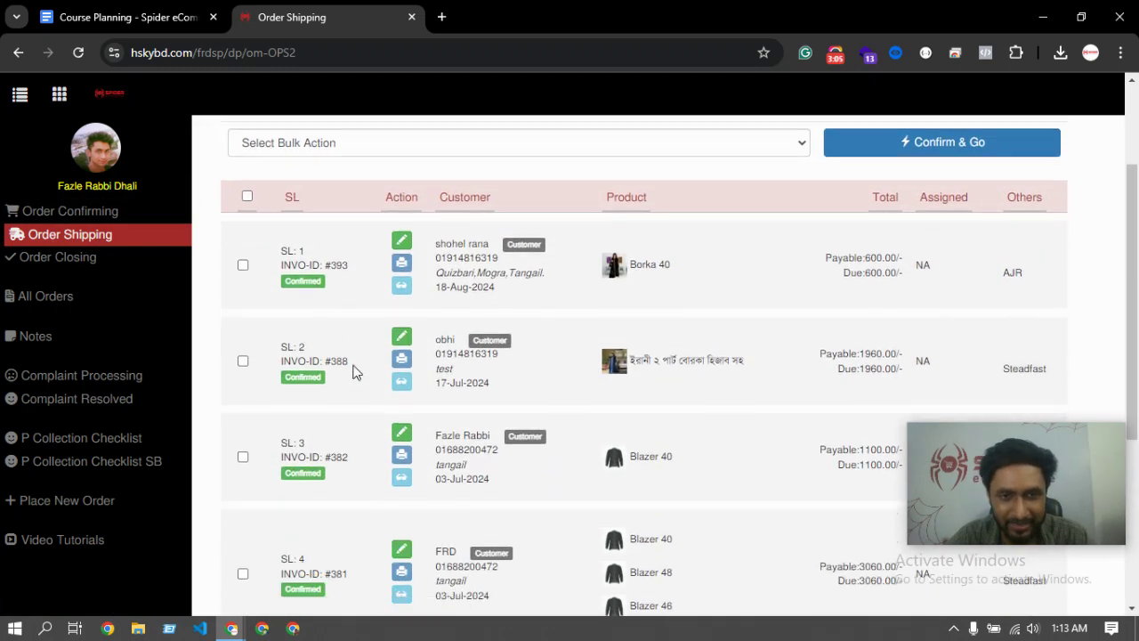
scroll(443, 267, "down", 2)
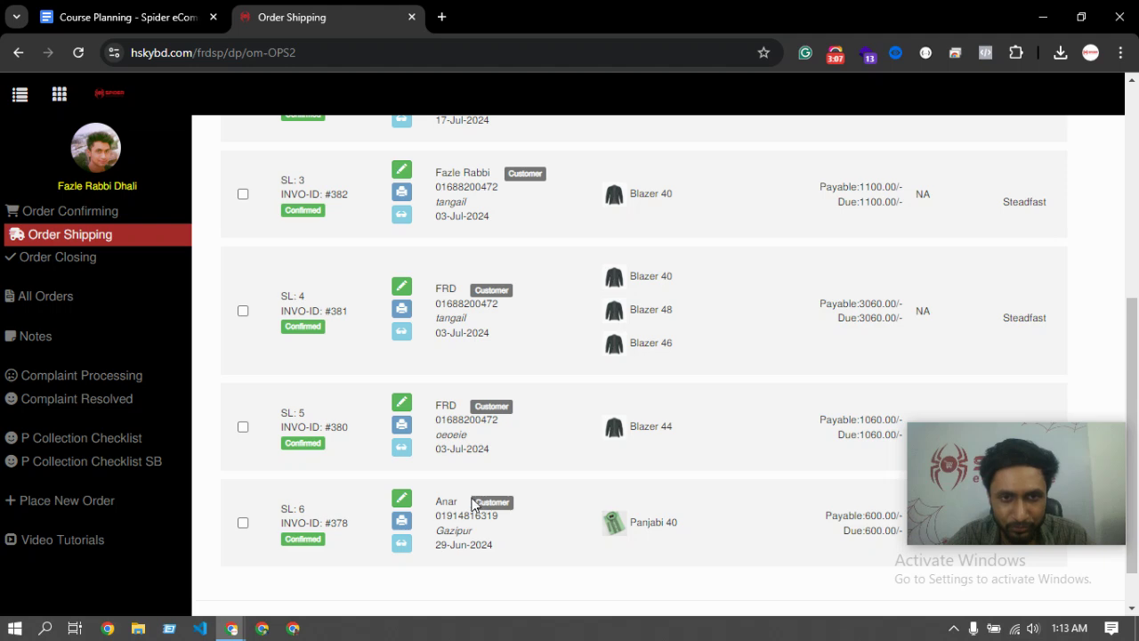
scroll(478, 498, "up", 5)
scroll(420, 498, "down", 6)
scroll(420, 485, "up", 5)
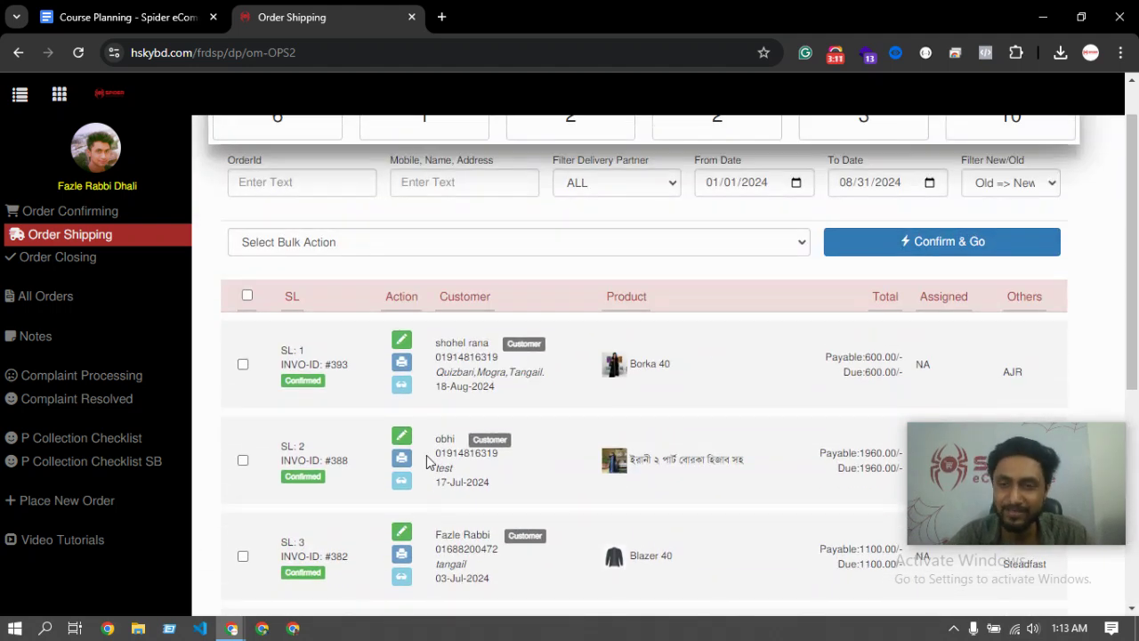
scroll(500, 457, "up", 1)
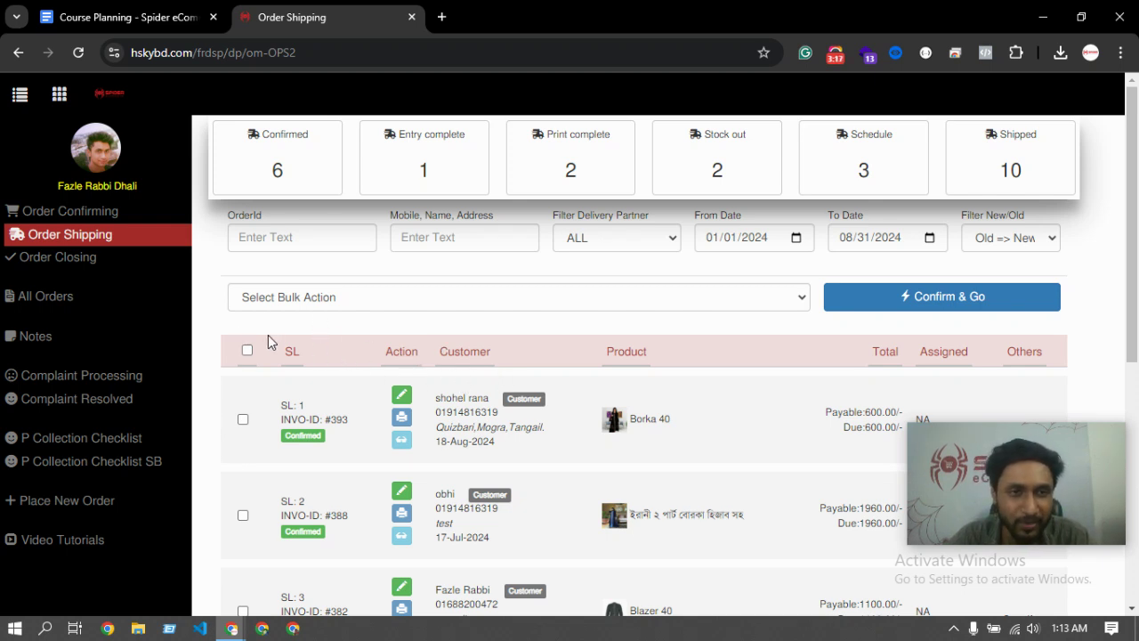
scroll(271, 344, "down", 1)
scroll(363, 389, "up", 2)
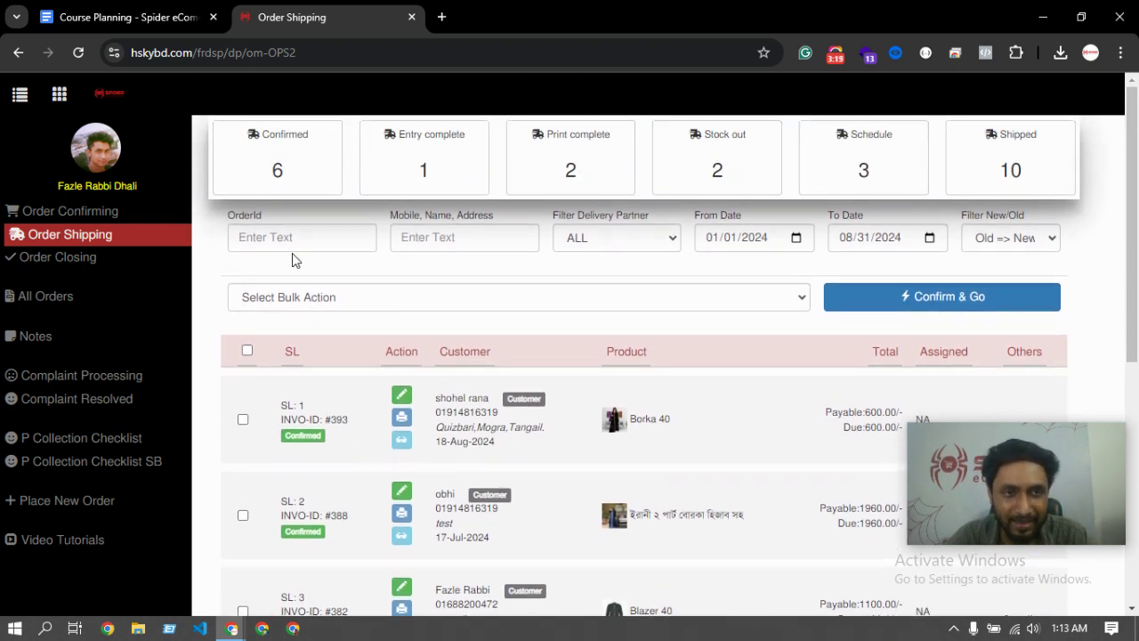
scroll(320, 338, "down", 3)
scroll(343, 409, "down", 1)
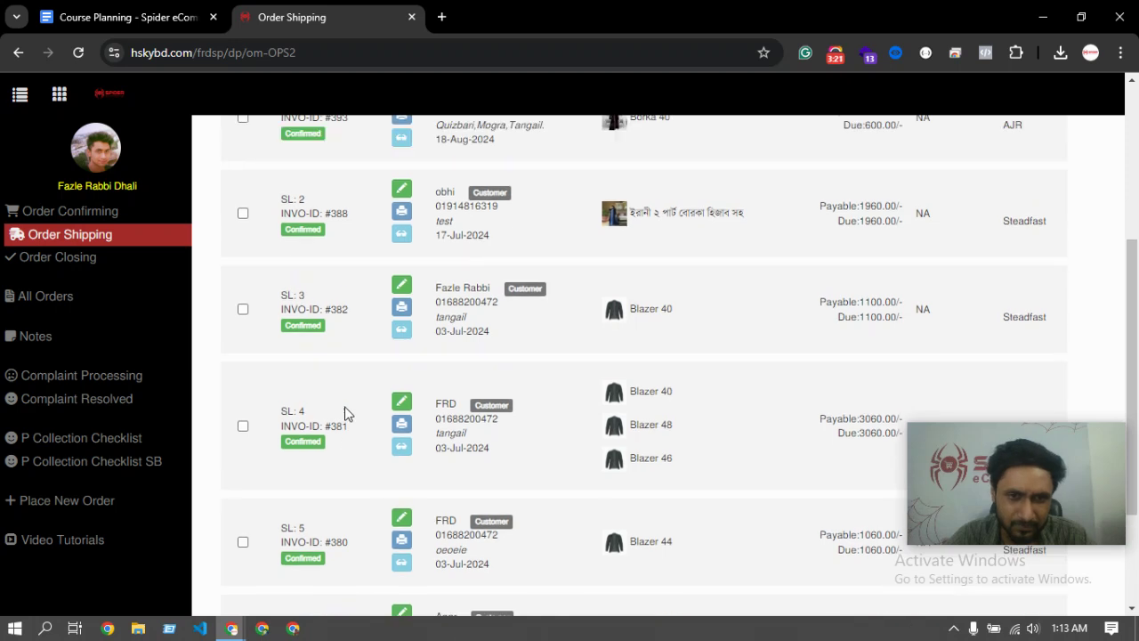
scroll(356, 392, "up", 4)
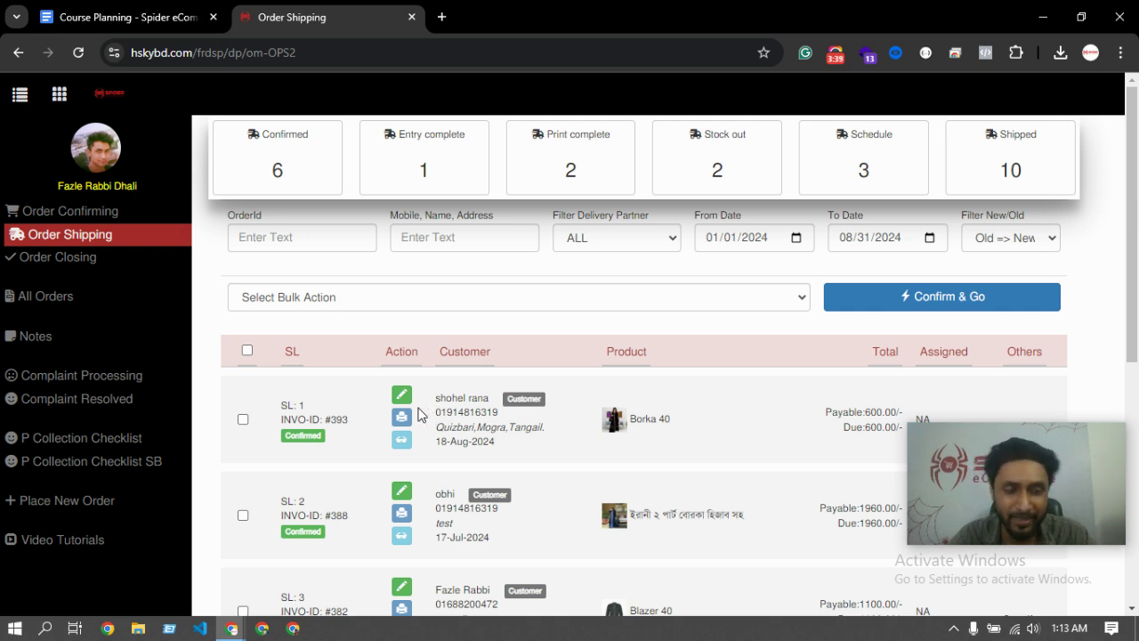
Open the 29-Jun-2024 Panjabi 40 order for editing and preview its printable invoice, closing it without saving a PDF.
scroll(365, 361, "down", 2)
scroll(291, 329, "up", 2)
scroll(333, 370, "down", 3)
scroll(403, 394, "down", 1)
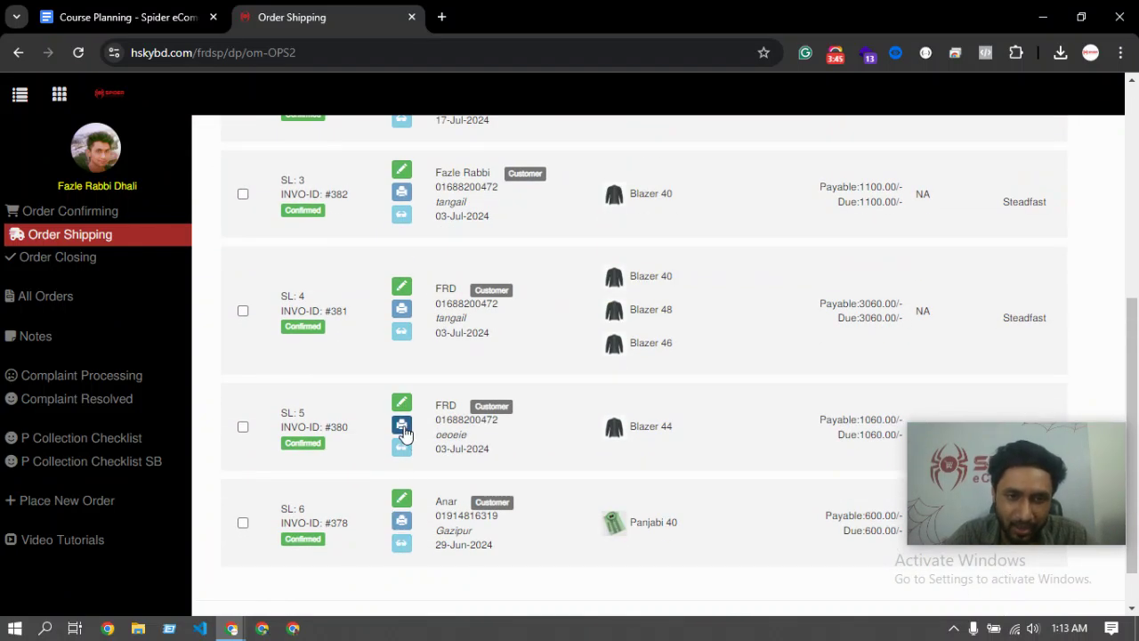
scroll(396, 347, "up", 3)
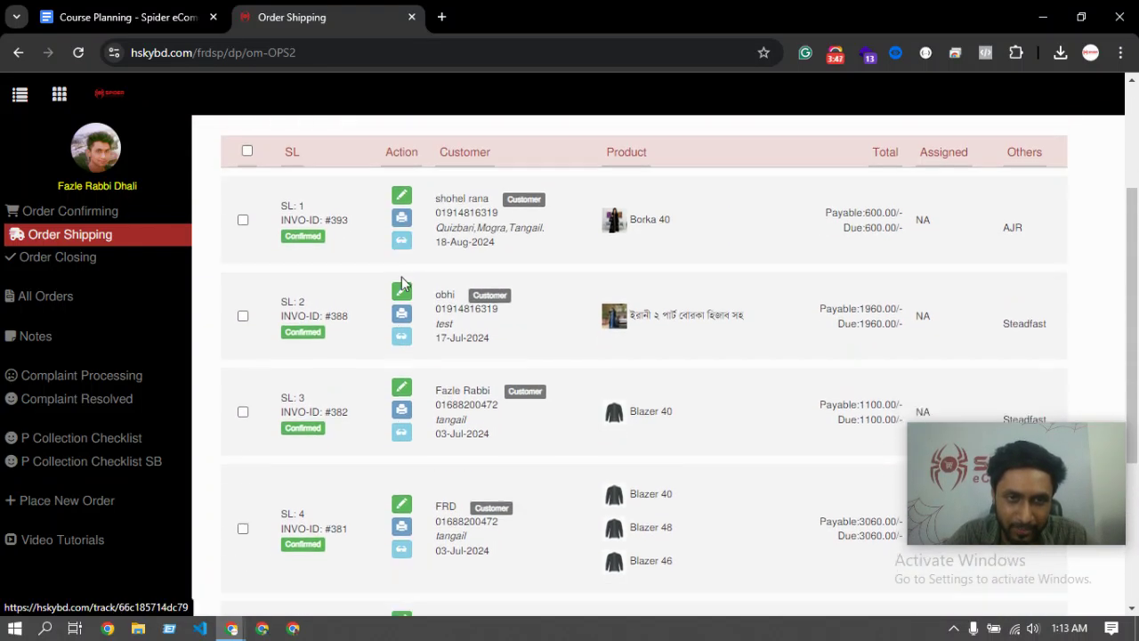
scroll(401, 294, "down", 3)
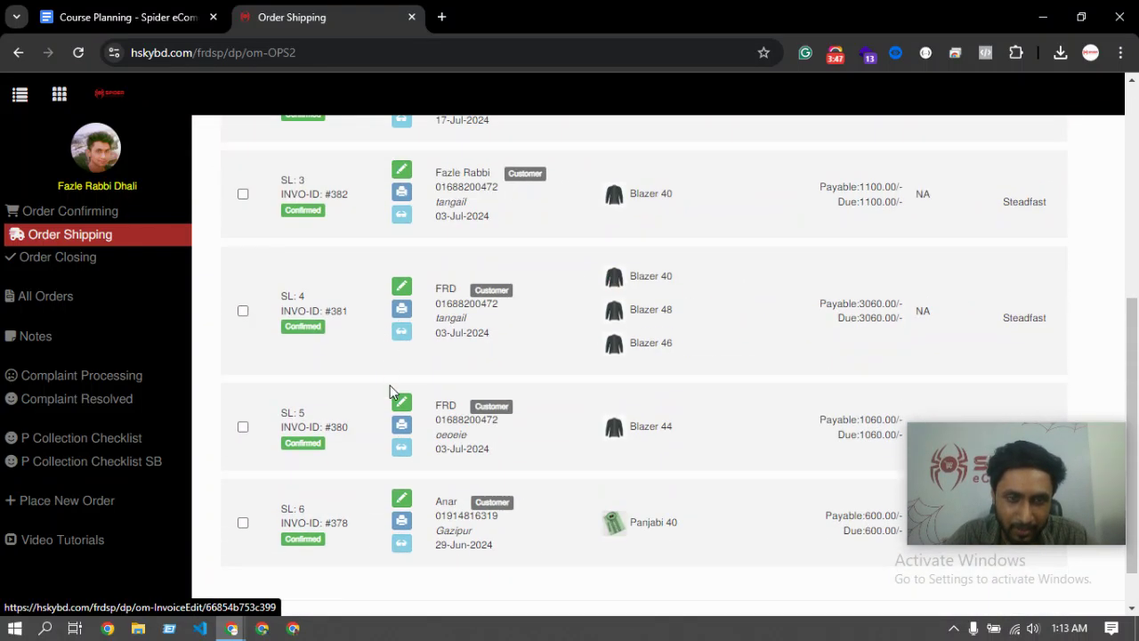
left_click(402, 500)
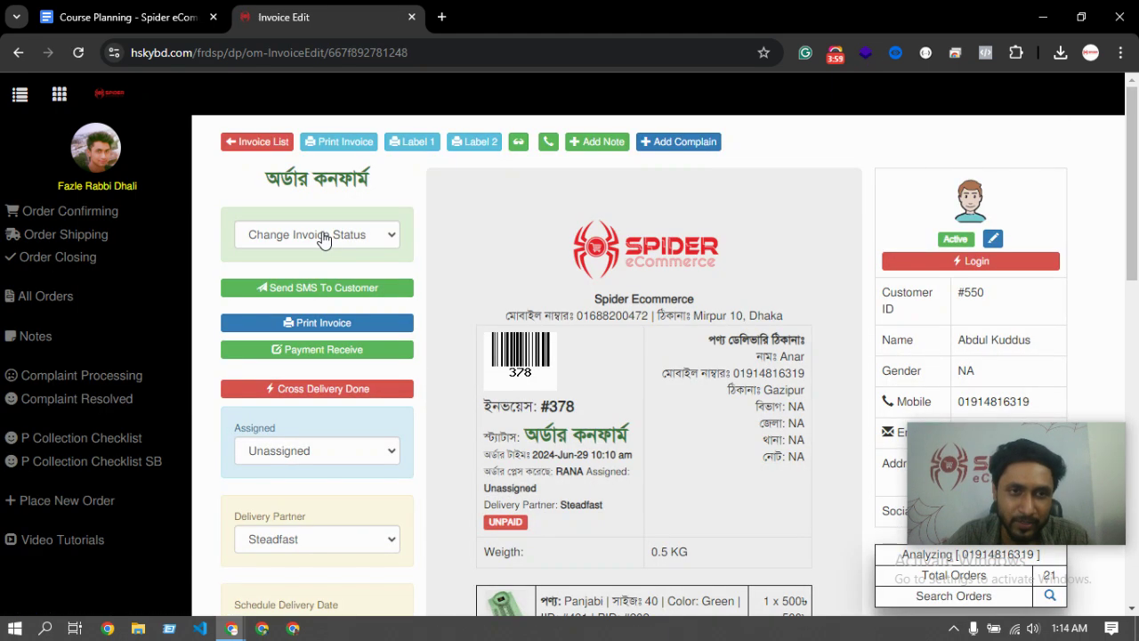
left_click(320, 239)
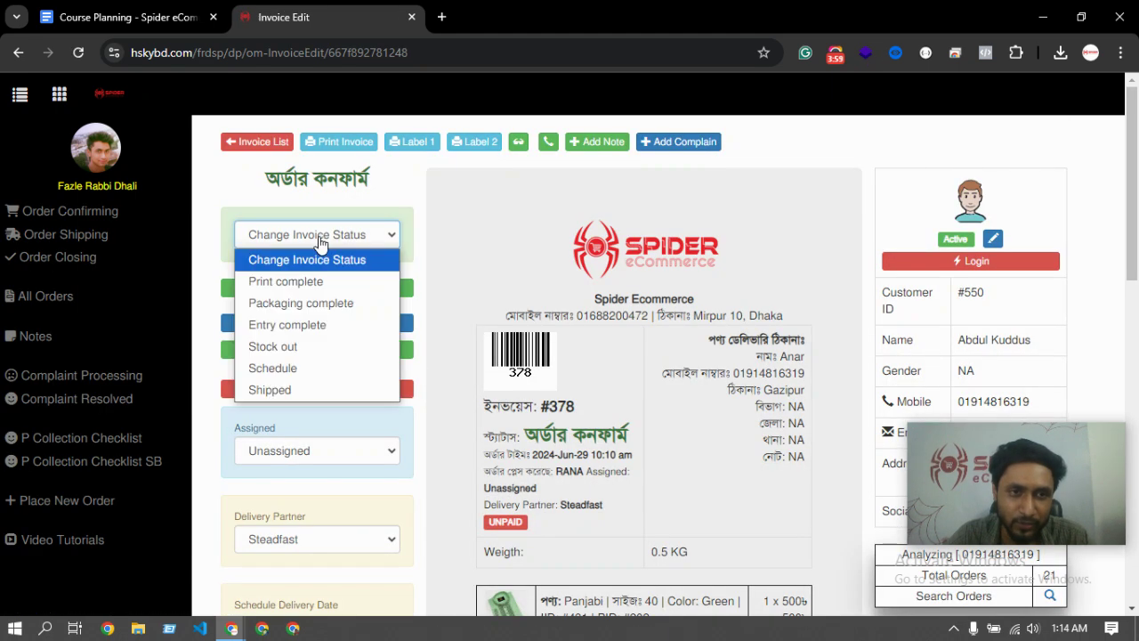
left_click(349, 144)
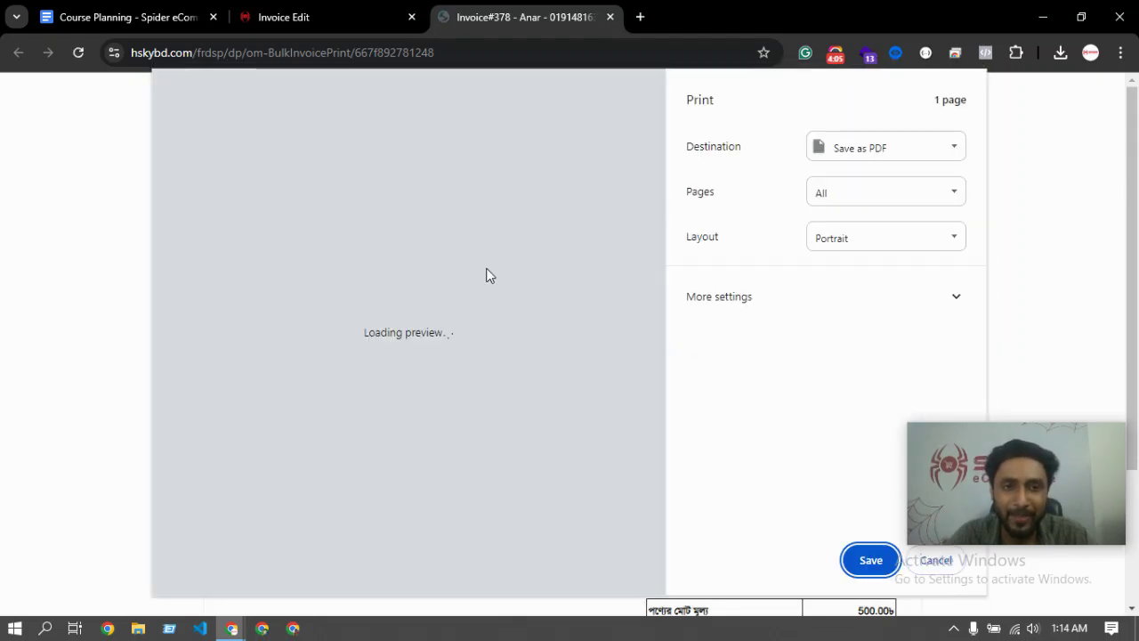
left_click(938, 562)
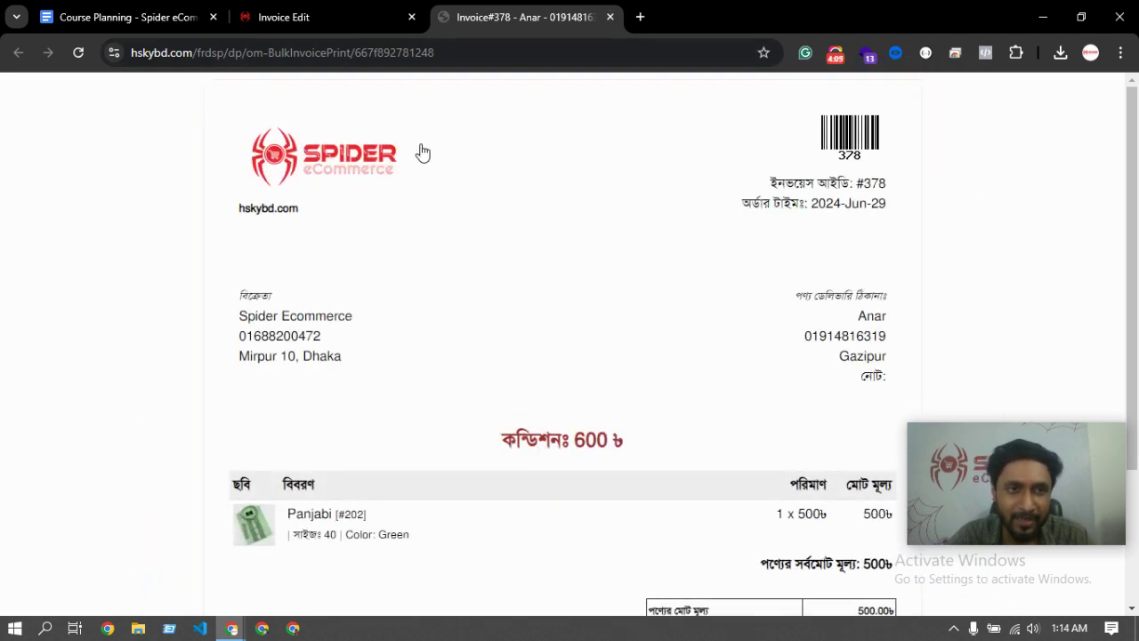
left_click(610, 17)
Set the Panjabi 40 invoice status to Print complete and return to the Order Shipping list.
left_click(317, 234)
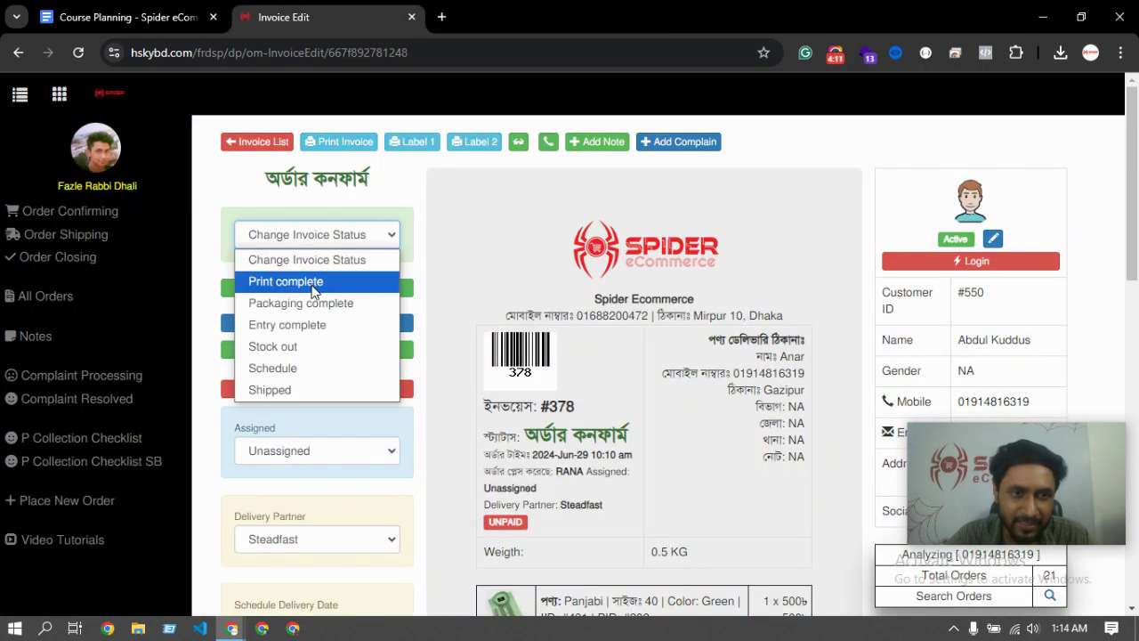
left_click(285, 281)
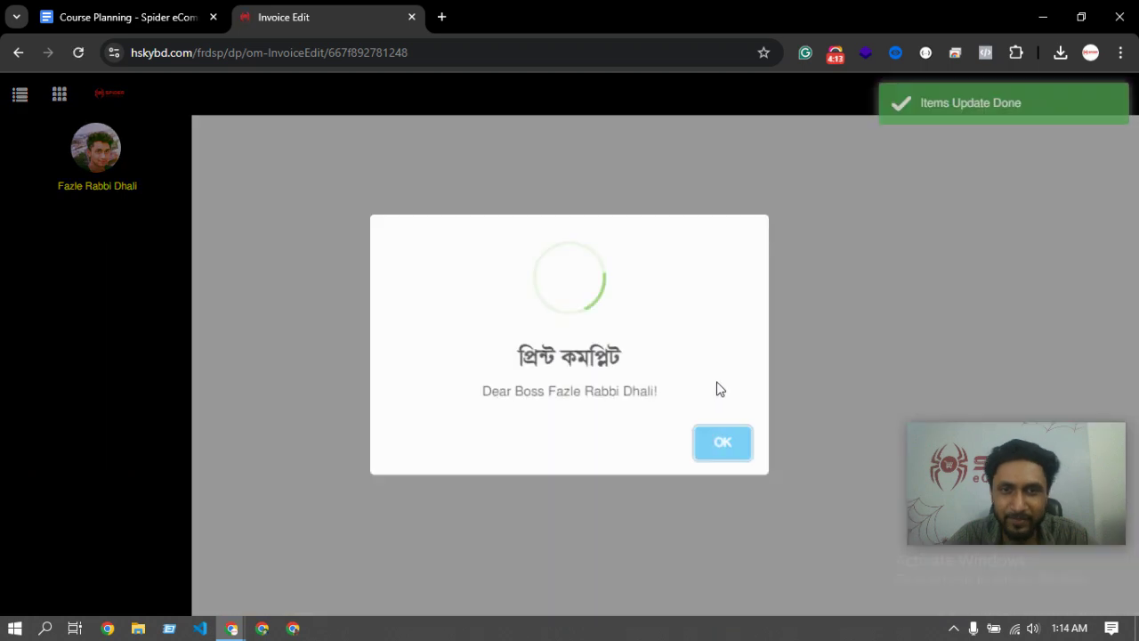
left_click(722, 442)
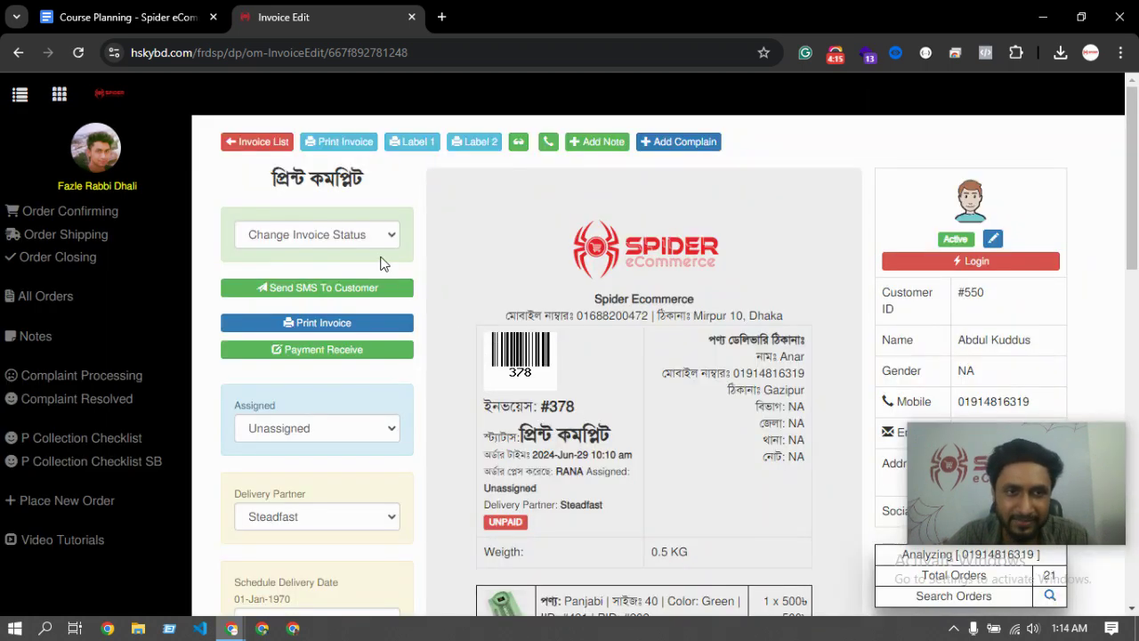
left_click(345, 237)
left_click(32, 239)
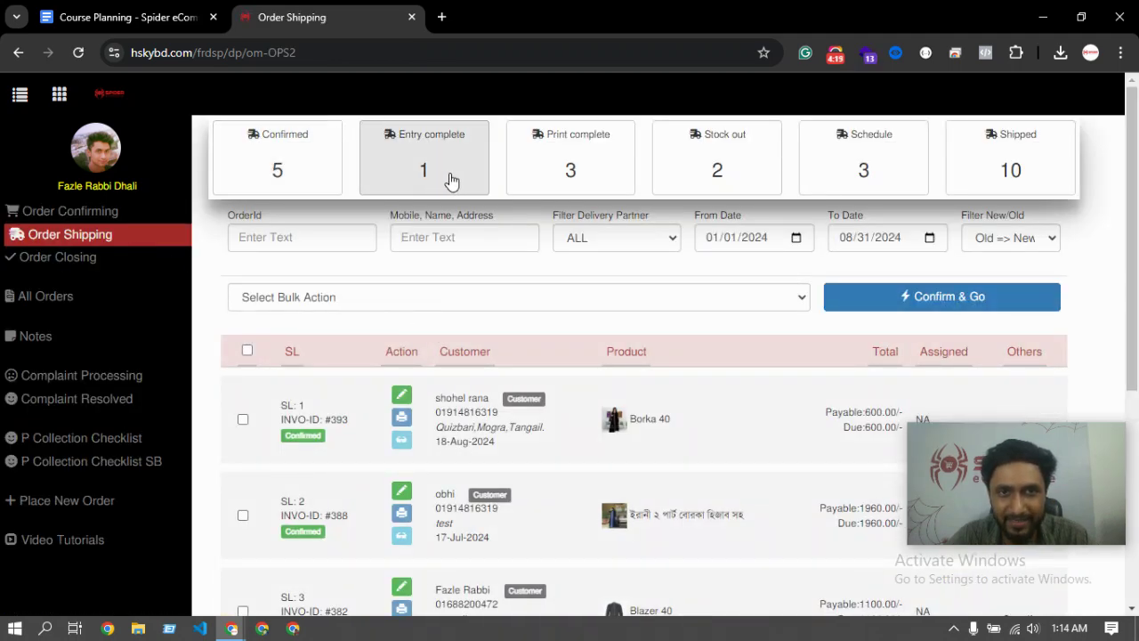
Set the 03-Jul-2024 Blazer 44 order to Print complete and go back to the Order Shipping list.
scroll(369, 379, "down", 4)
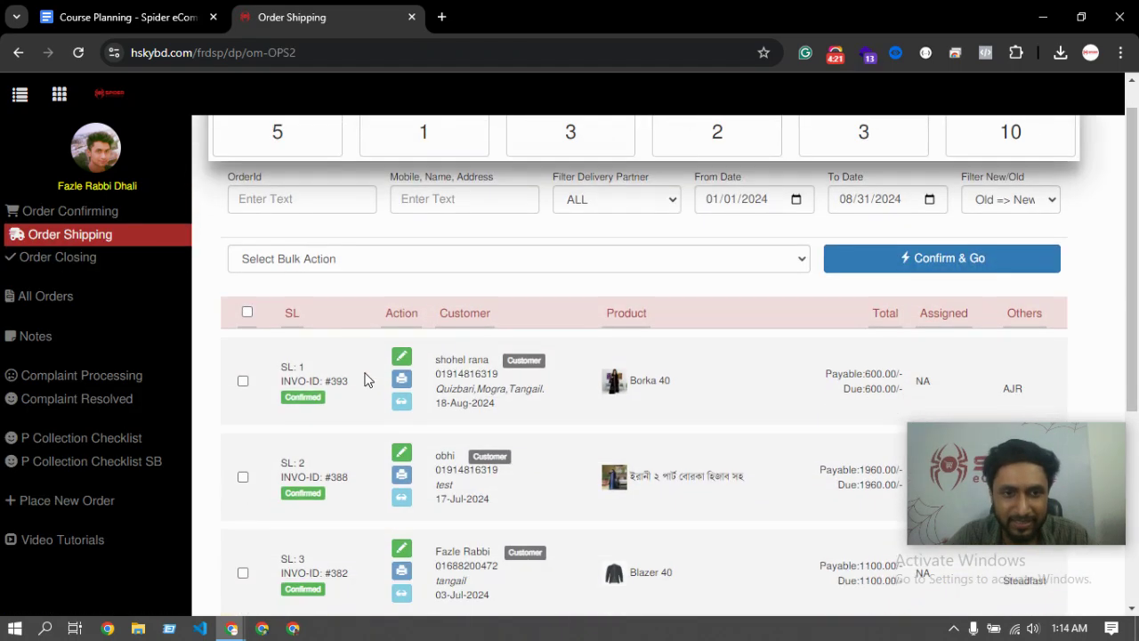
left_click(402, 488)
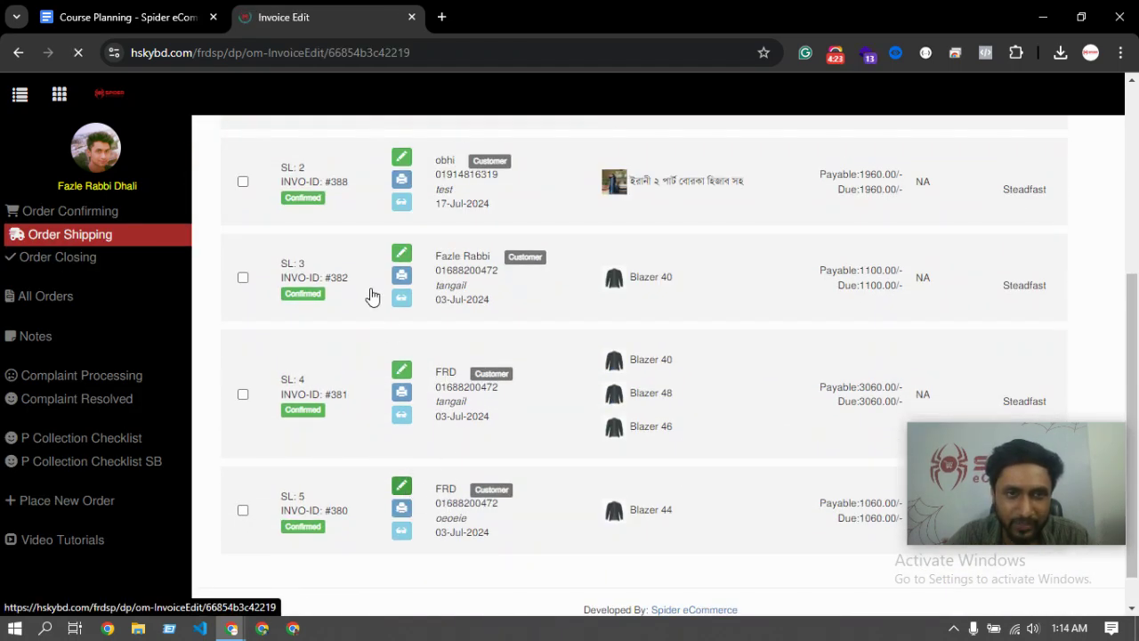
left_click(332, 242)
left_click(311, 280)
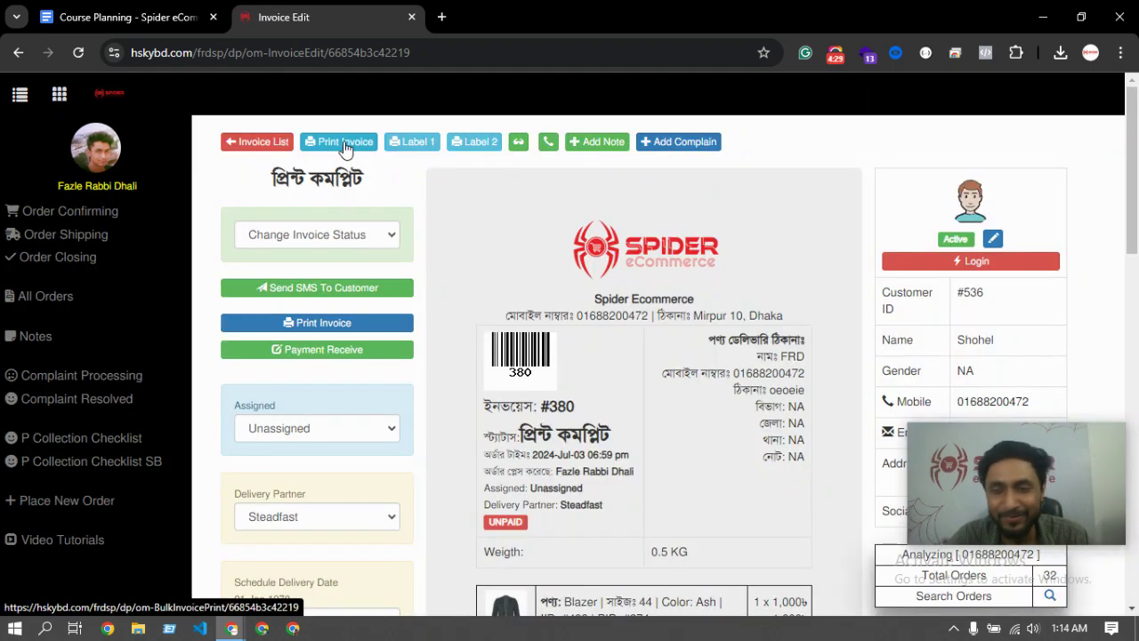
left_click(71, 236)
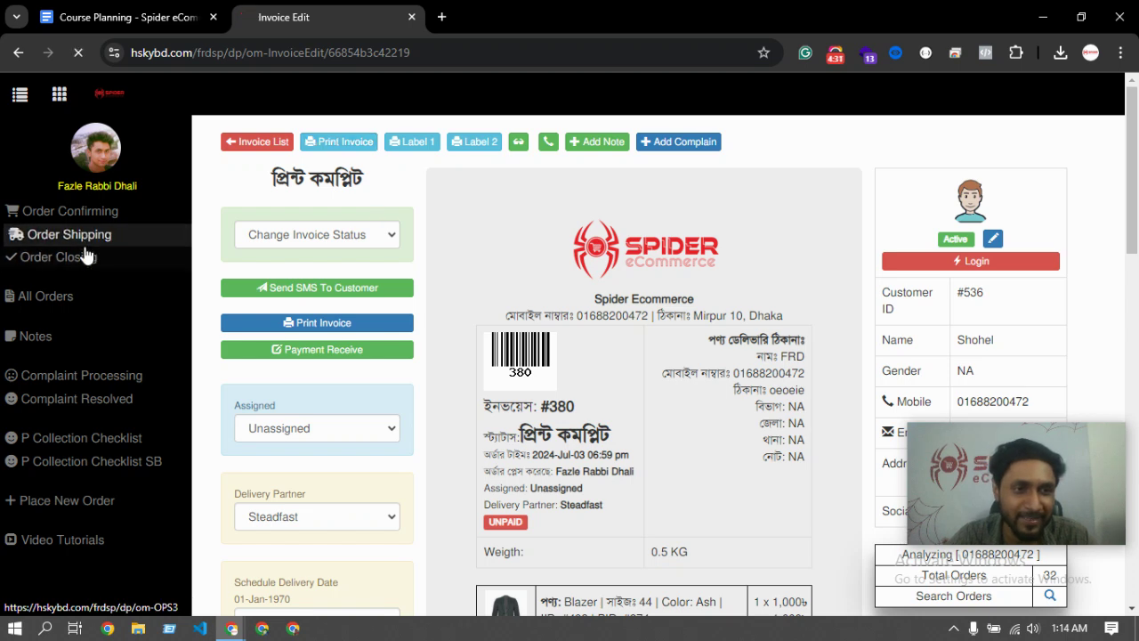
Open the order containing Blazer 40, 48 and 46 for editing, then preview its printable invoice and close the preview.
scroll(412, 439, "down", 5)
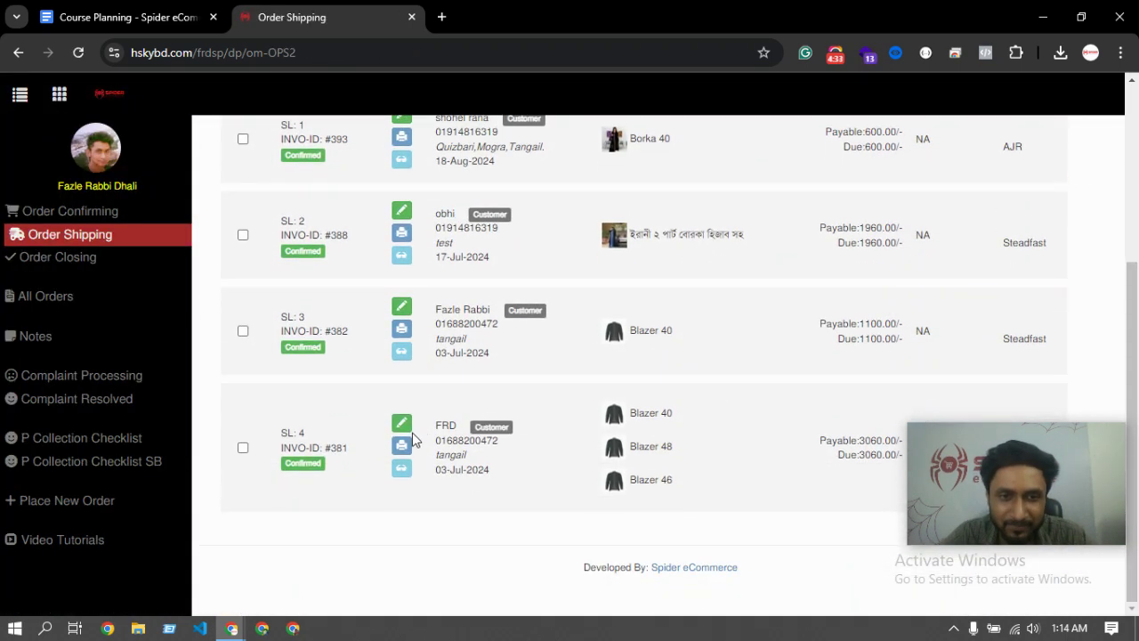
left_click(384, 427)
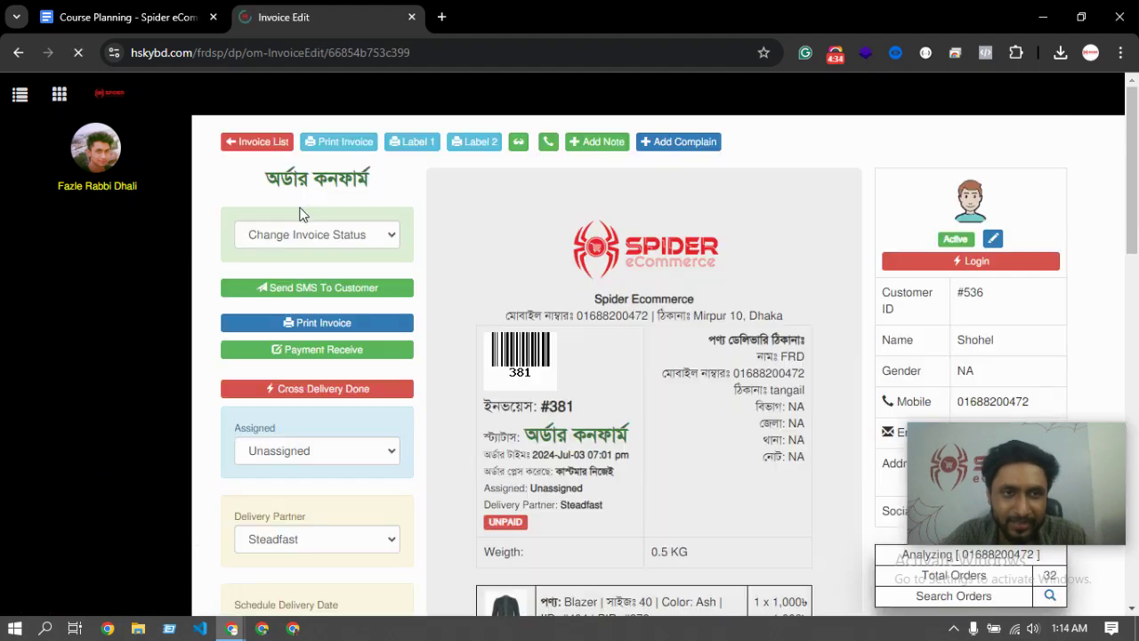
left_click(345, 148)
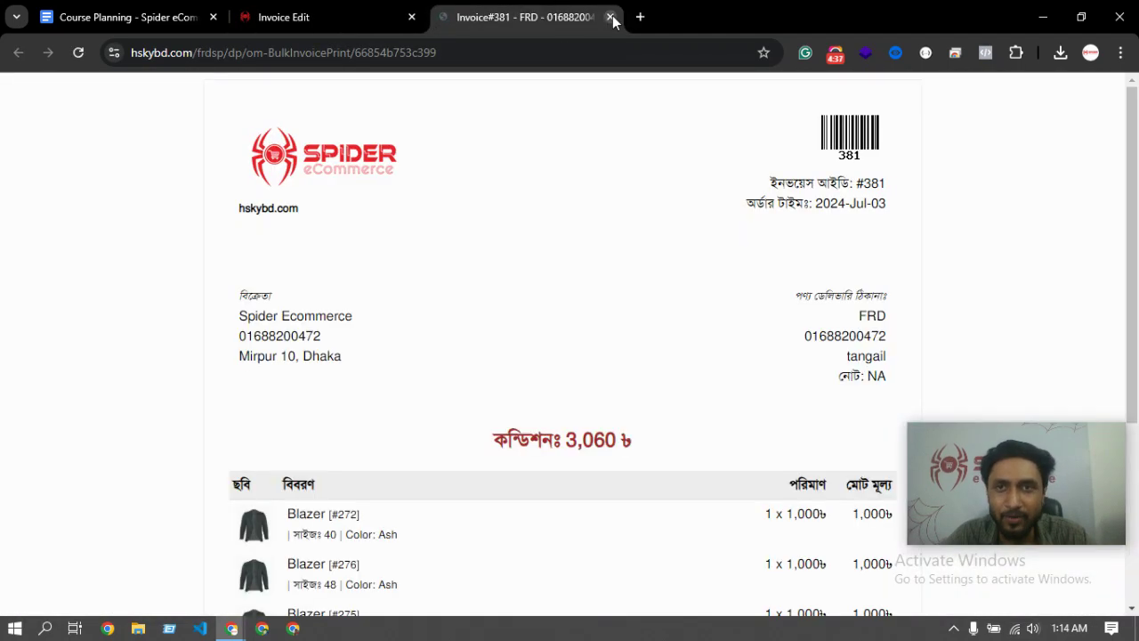
left_click(608, 18)
Set the three-blazer invoice to Print complete and list the Print complete orders in Order Shipping.
left_click(327, 236)
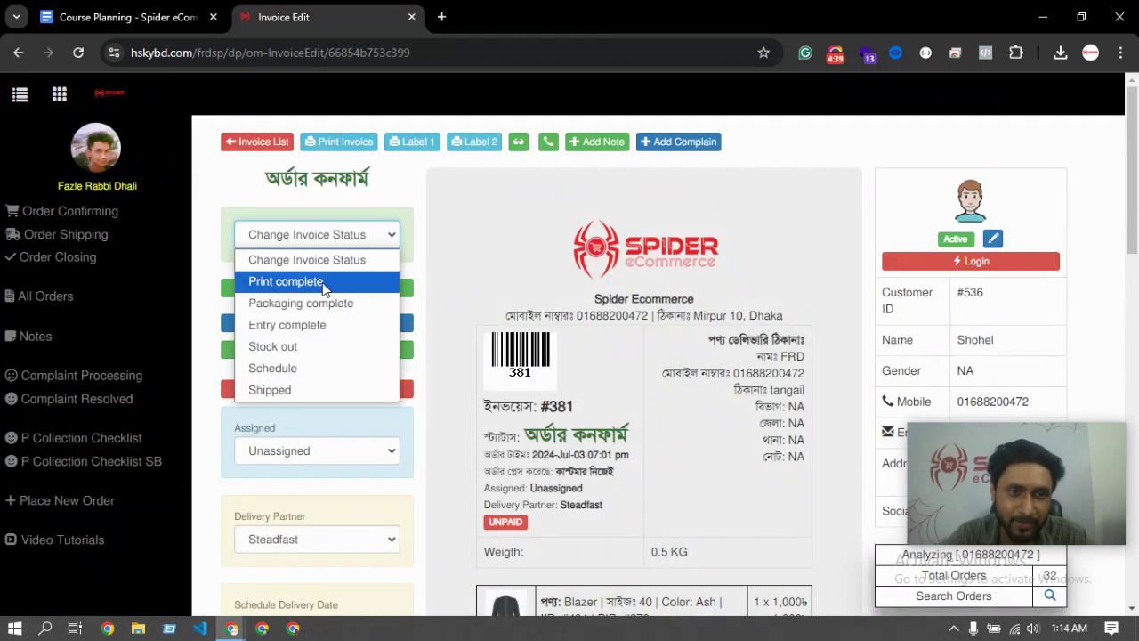
left_click(310, 283)
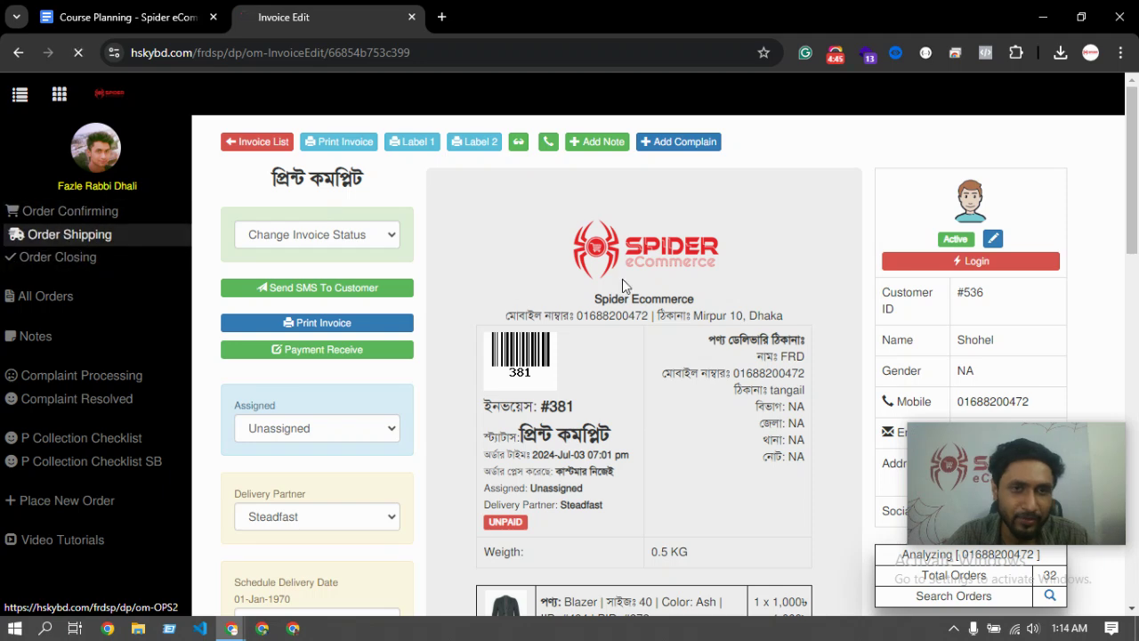
left_click(72, 235)
left_click(570, 170)
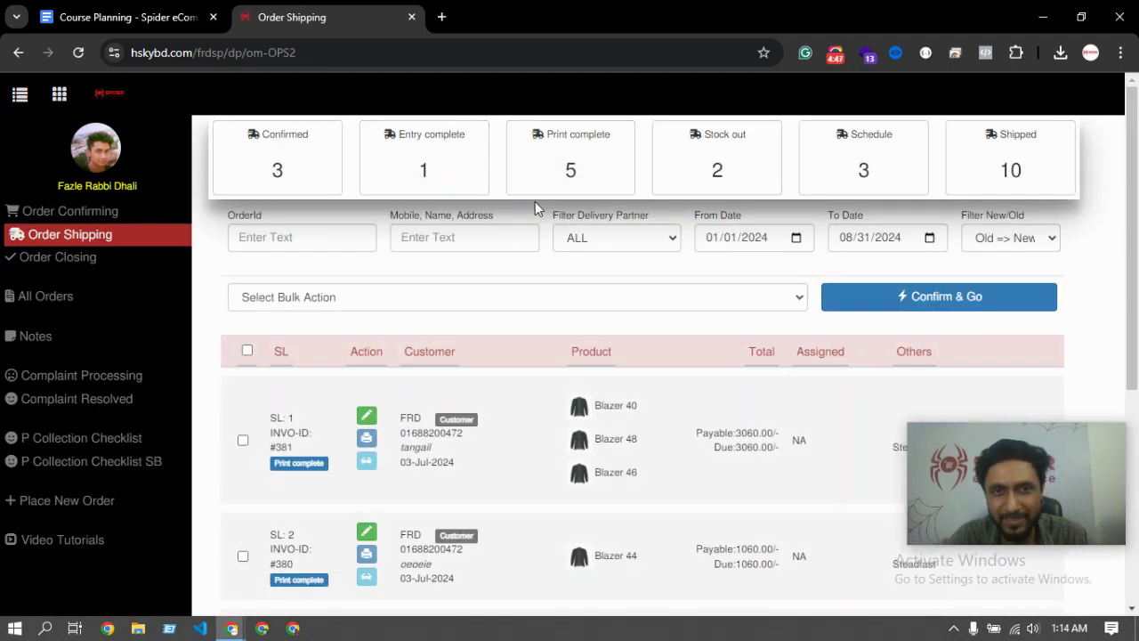